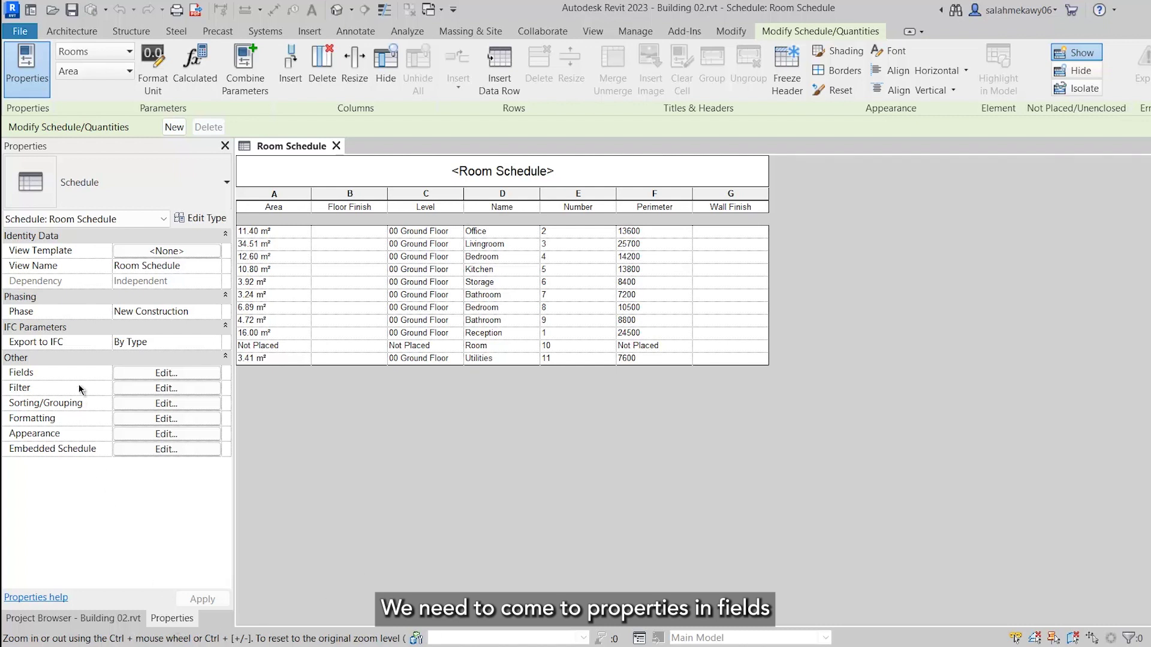
In the schedule Fields list, move Level to the top with Number directly after it
click(144, 372)
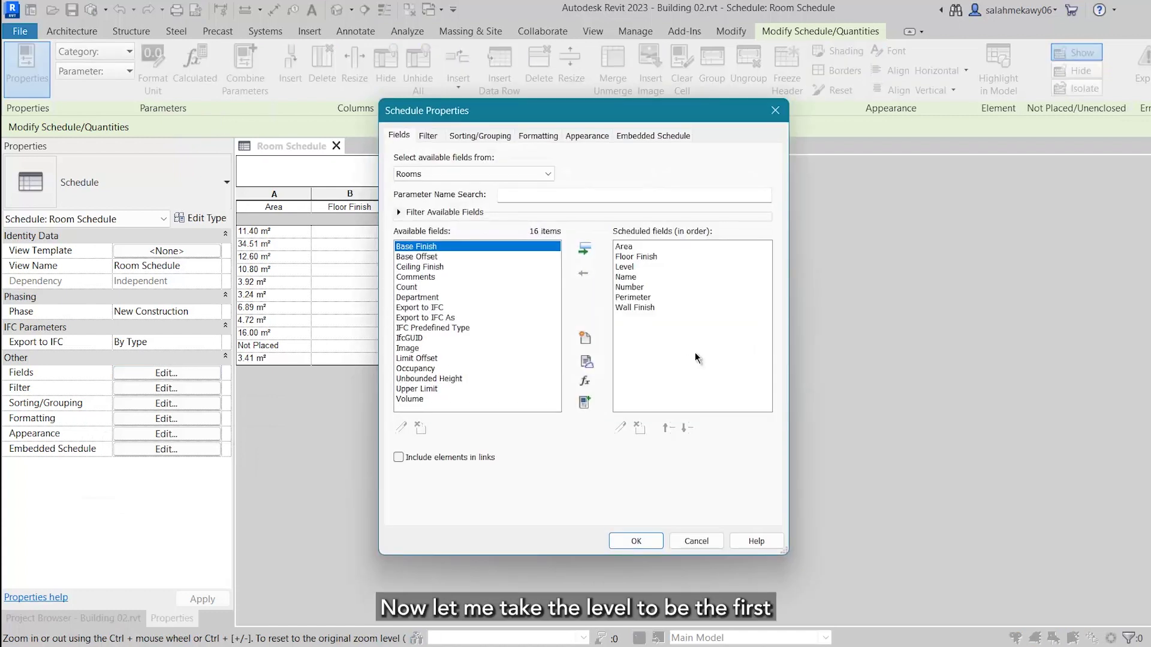
click(629, 268)
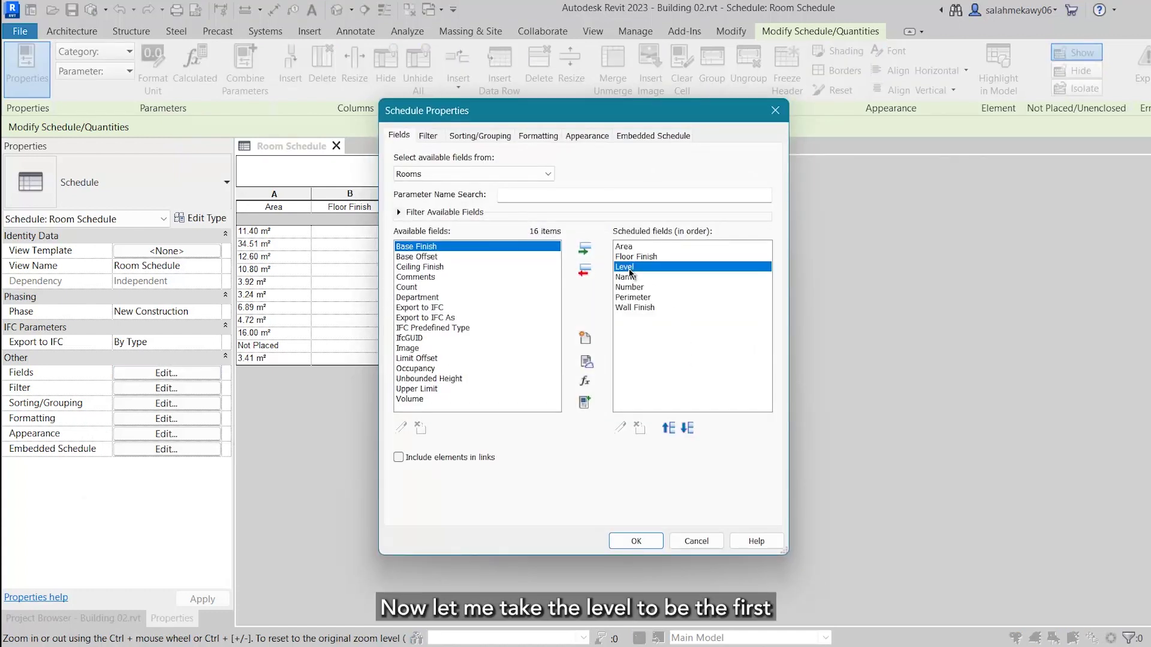
click(668, 428)
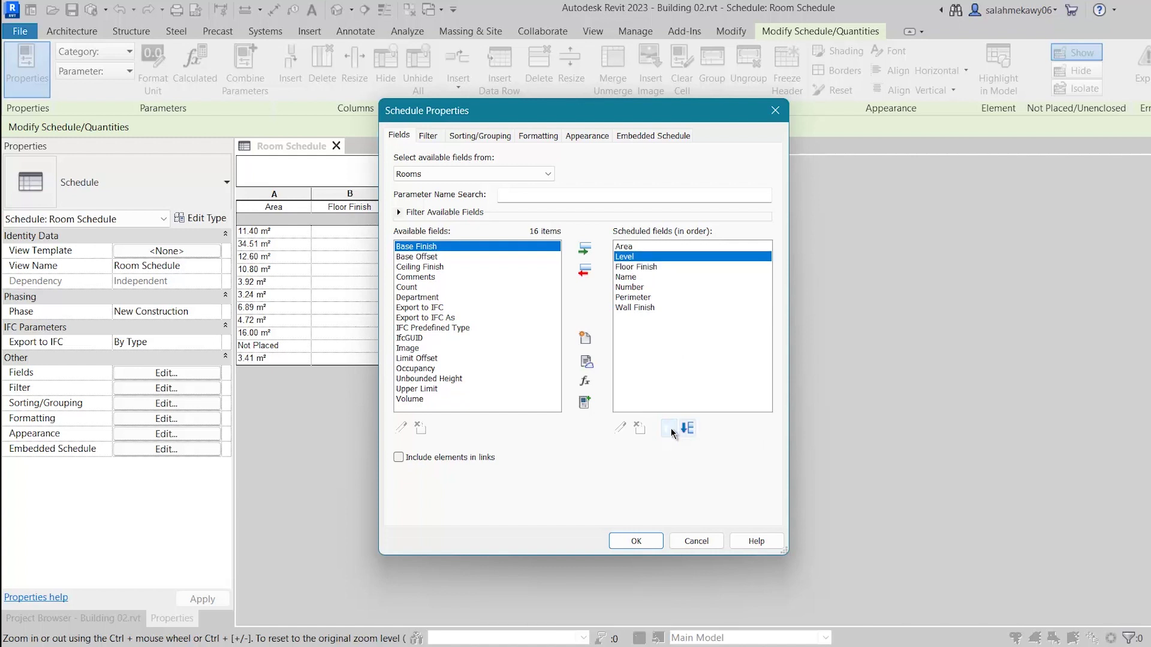
click(669, 429)
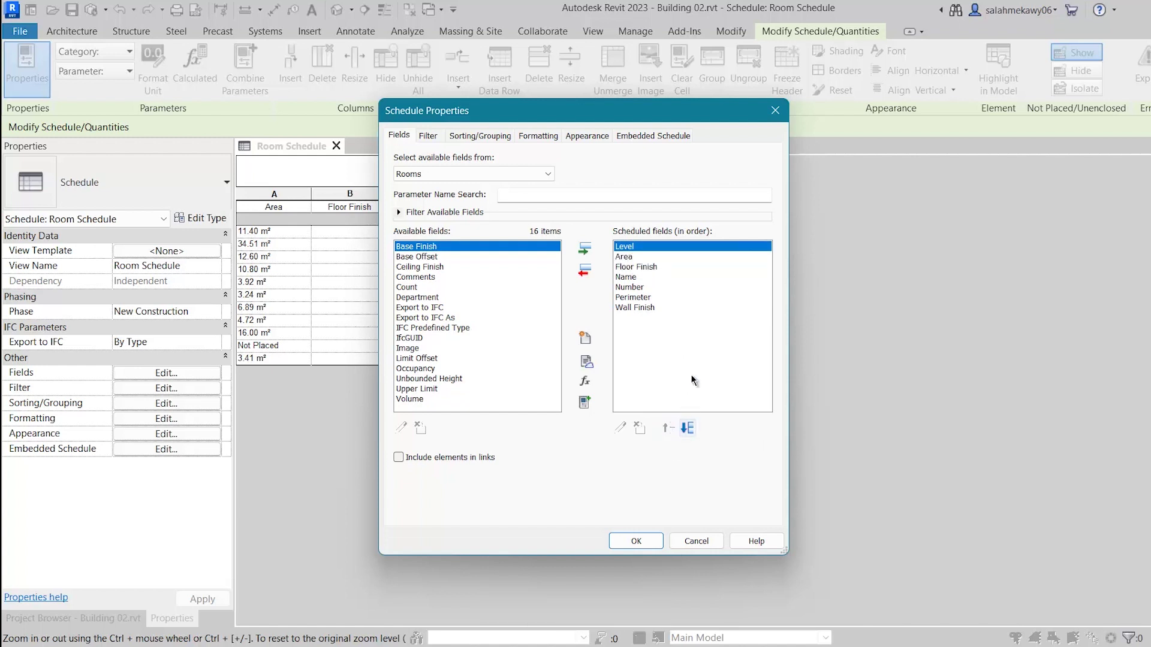
click(631, 290)
click(669, 429)
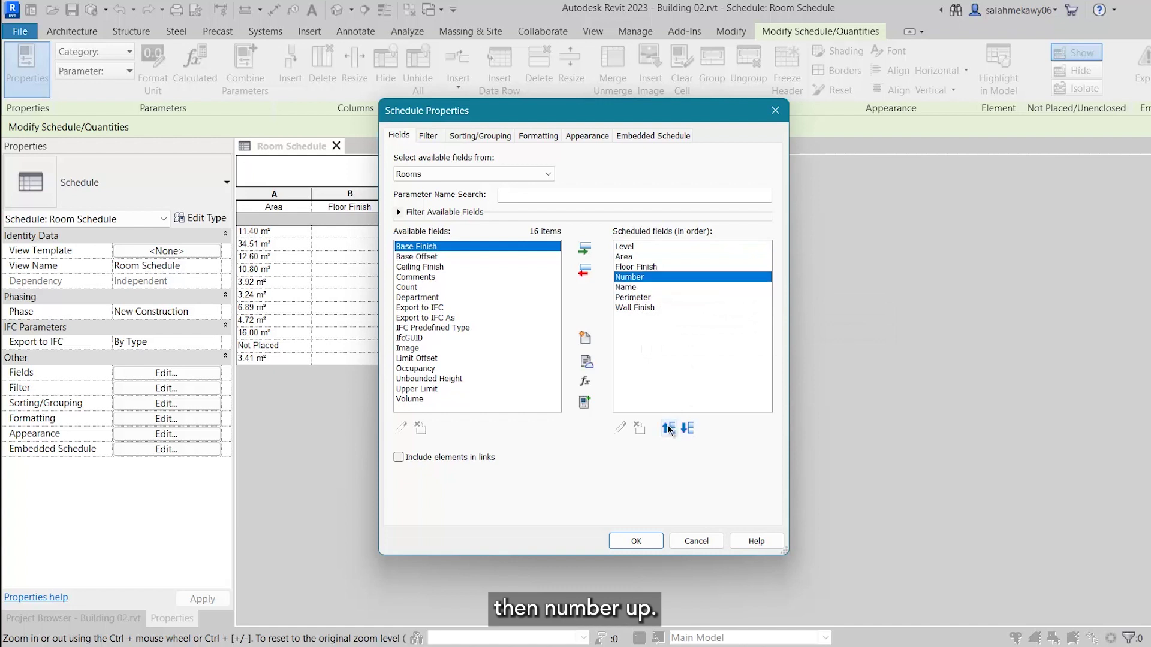
click(669, 428)
click(669, 428)
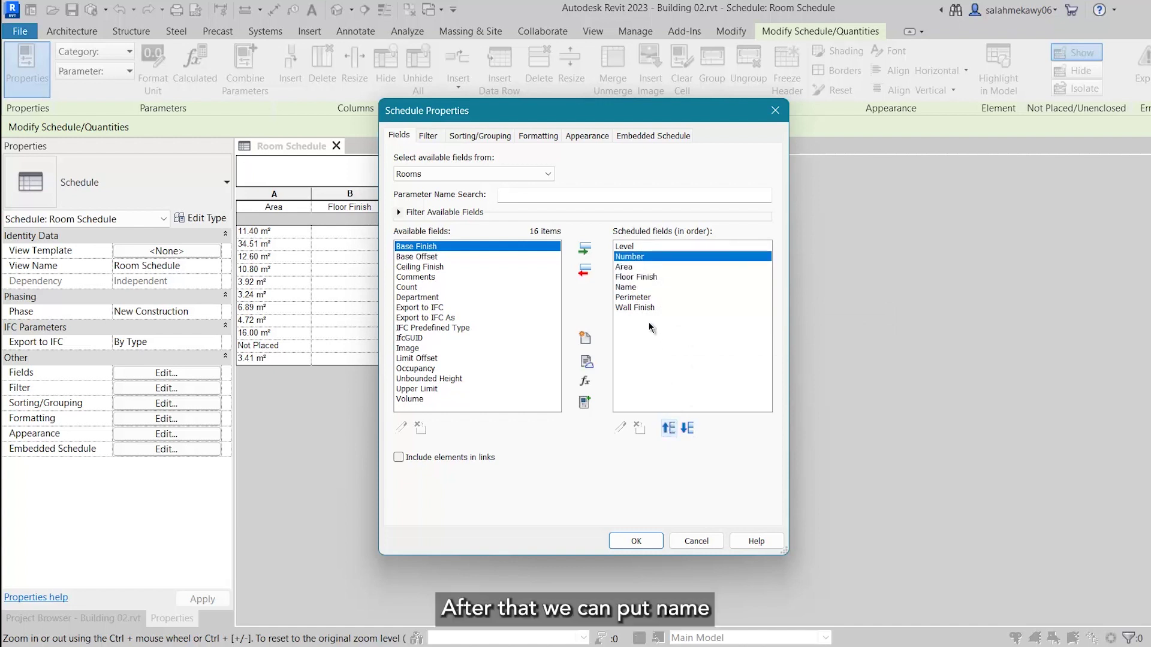
Move Name after Number and Perimeter above Floor Finish, then apply the column order
click(630, 287)
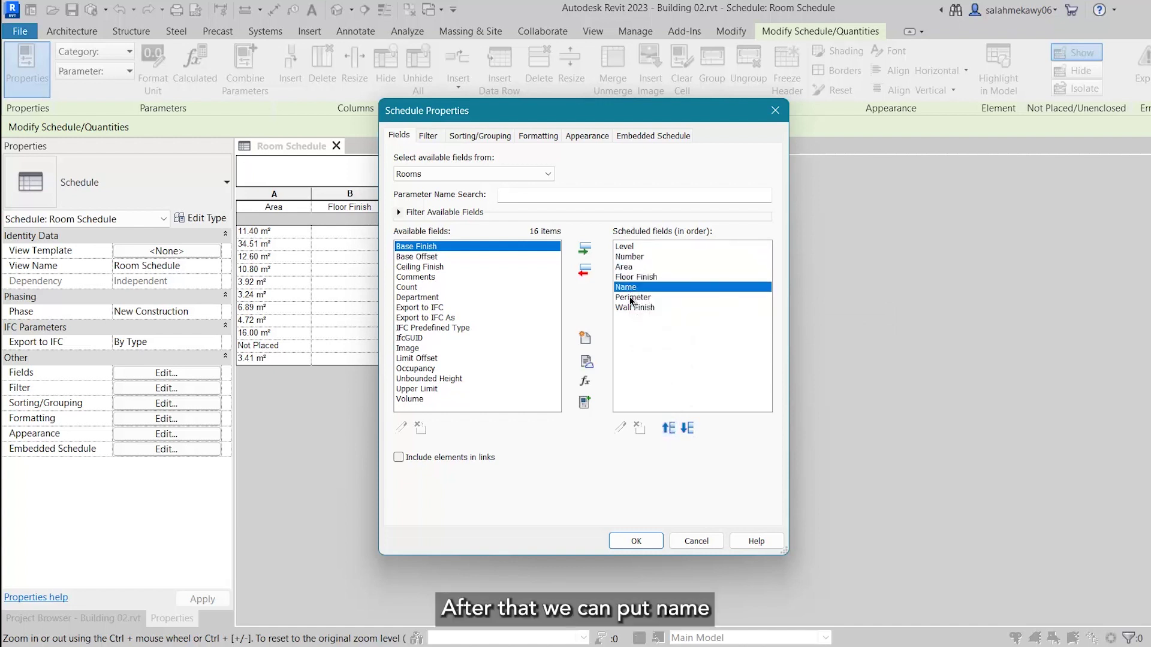
click(669, 428)
click(670, 429)
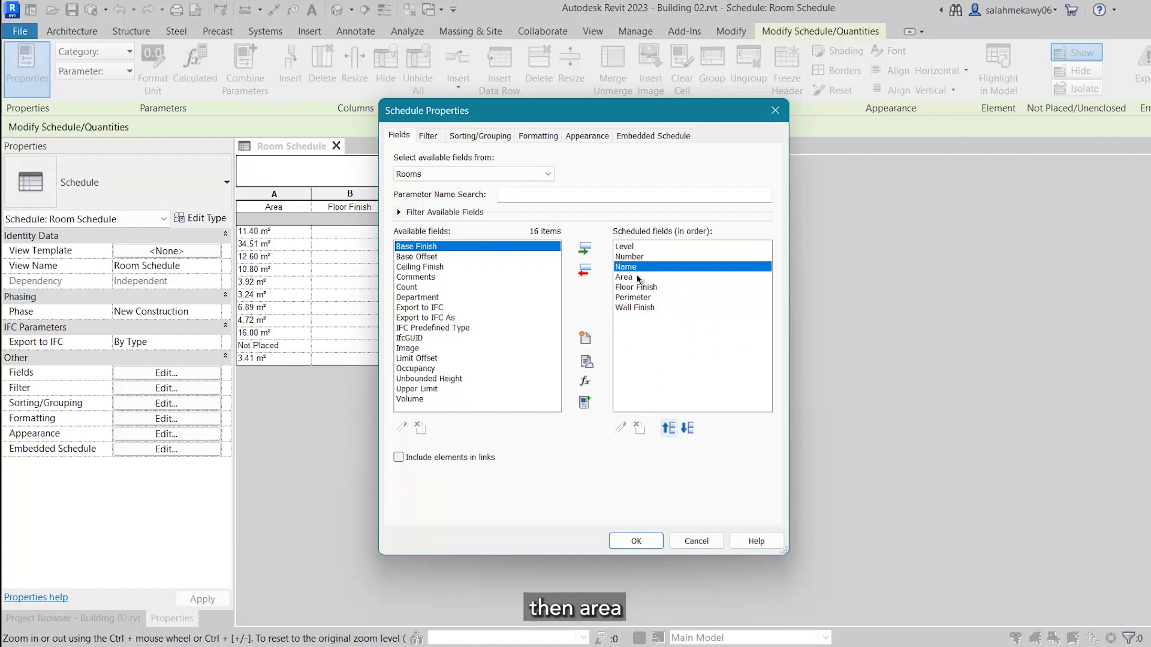
click(628, 298)
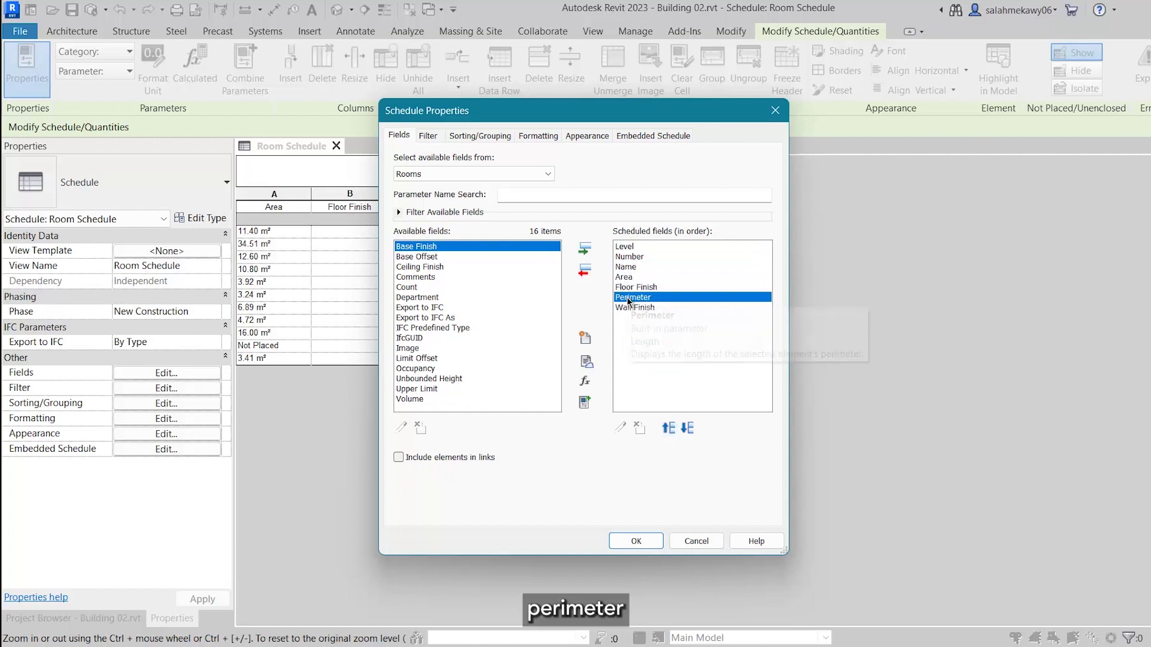
click(670, 429)
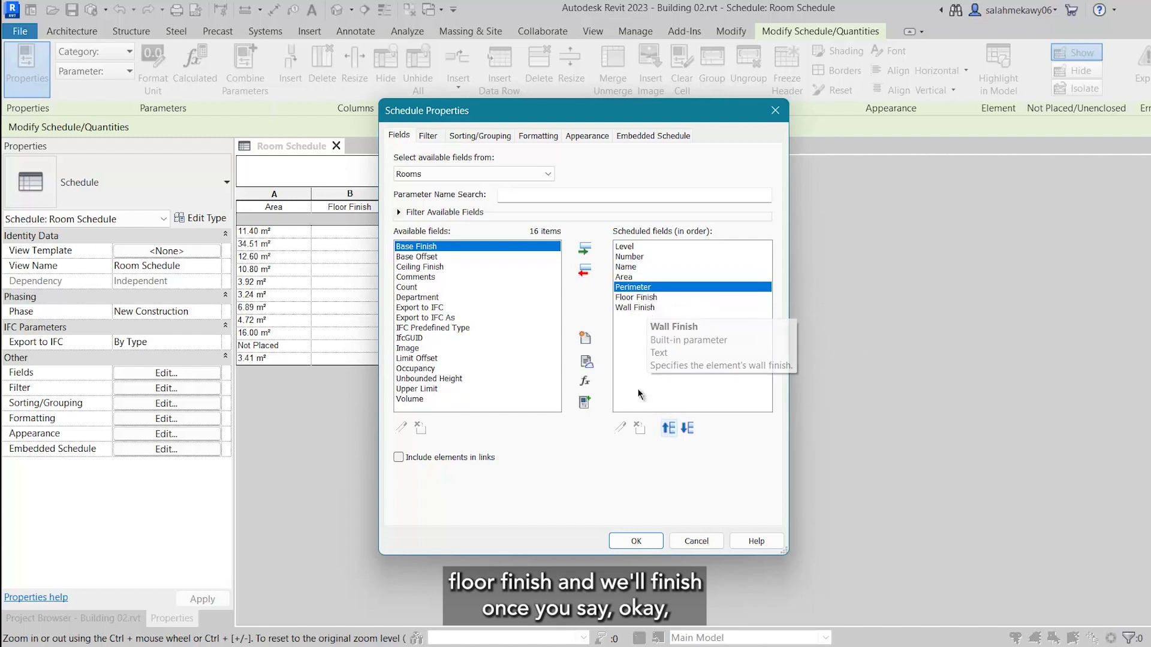
click(634, 542)
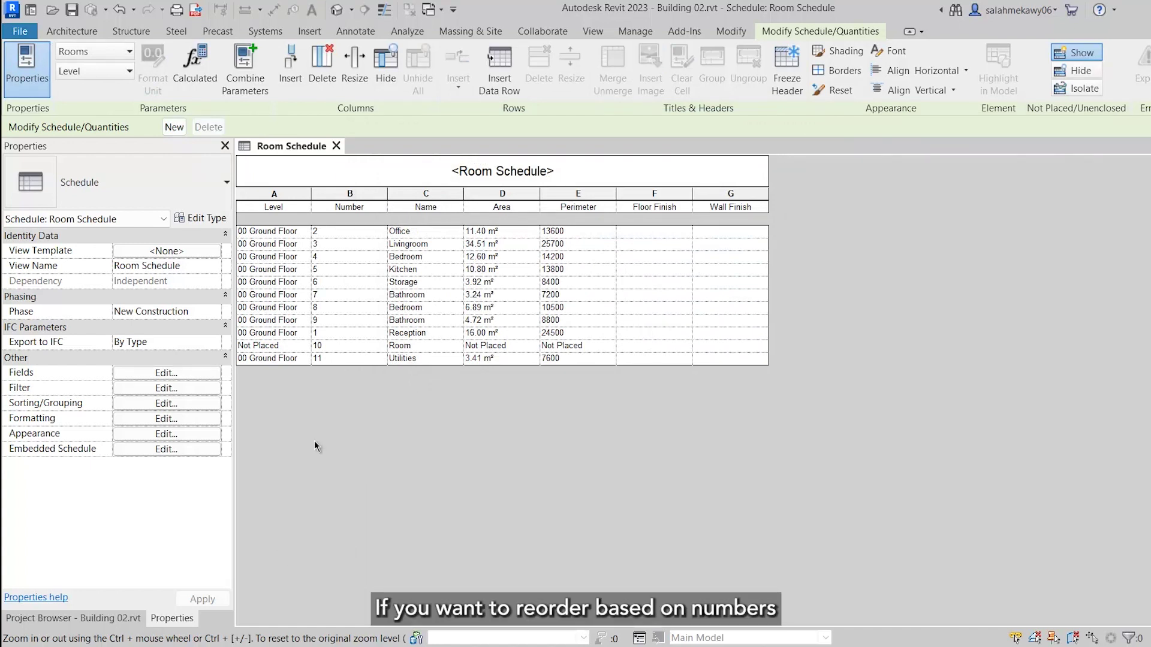
Sort the Room Schedule by Number, ascending, so rows run 1 through 11
click(187, 401)
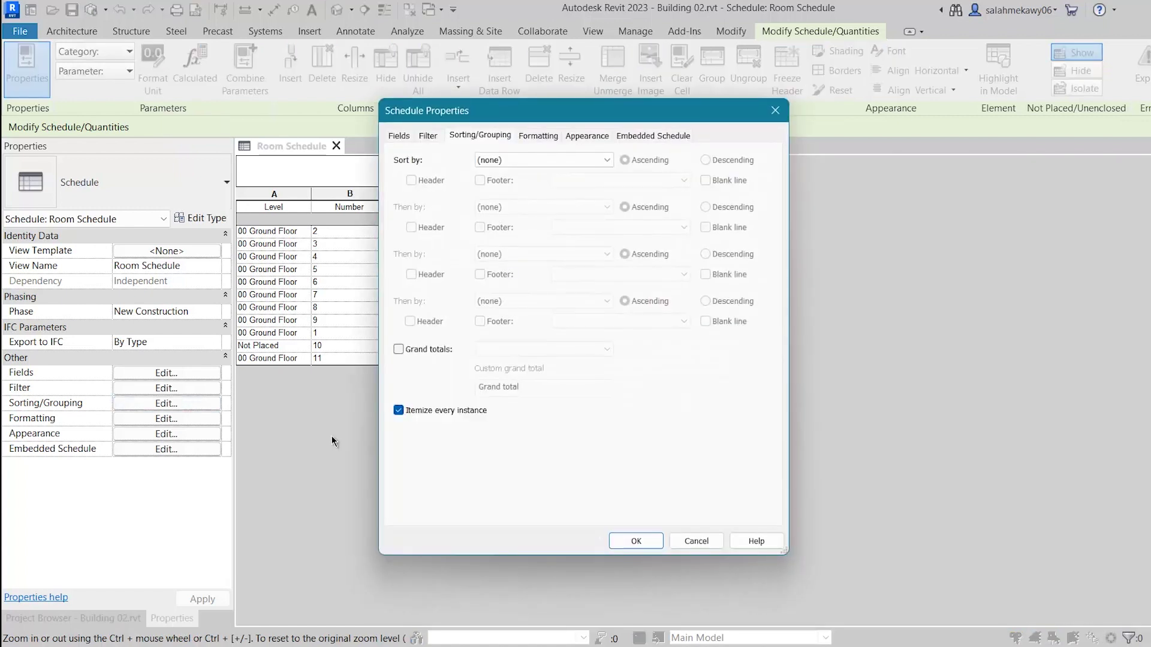
click(566, 160)
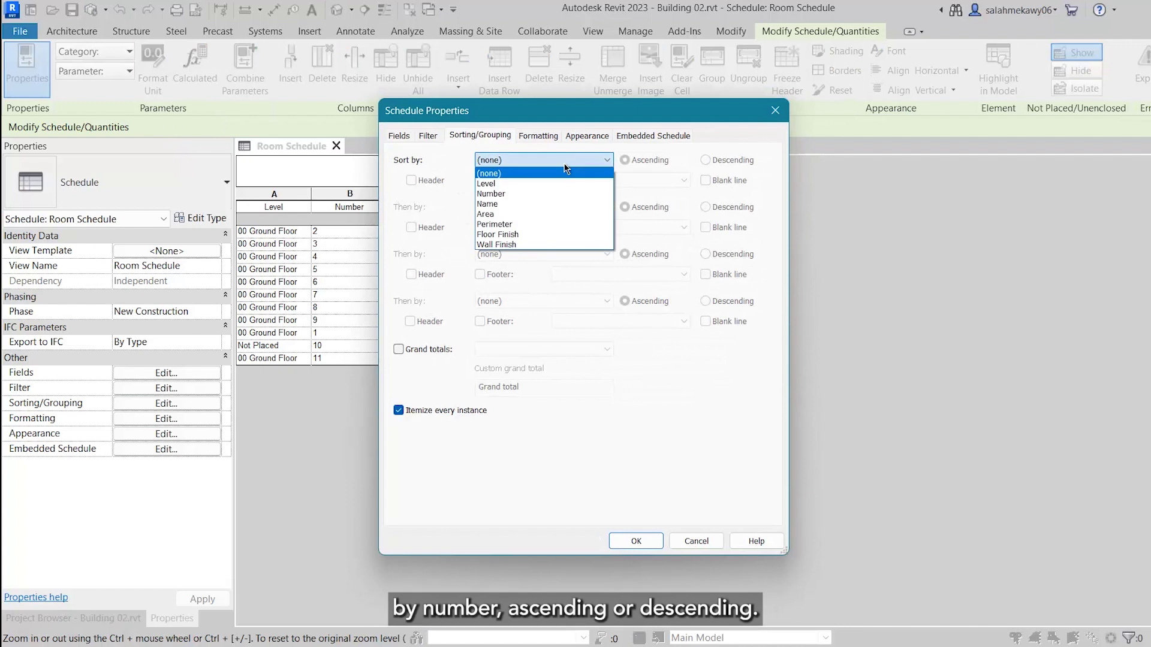
click(545, 195)
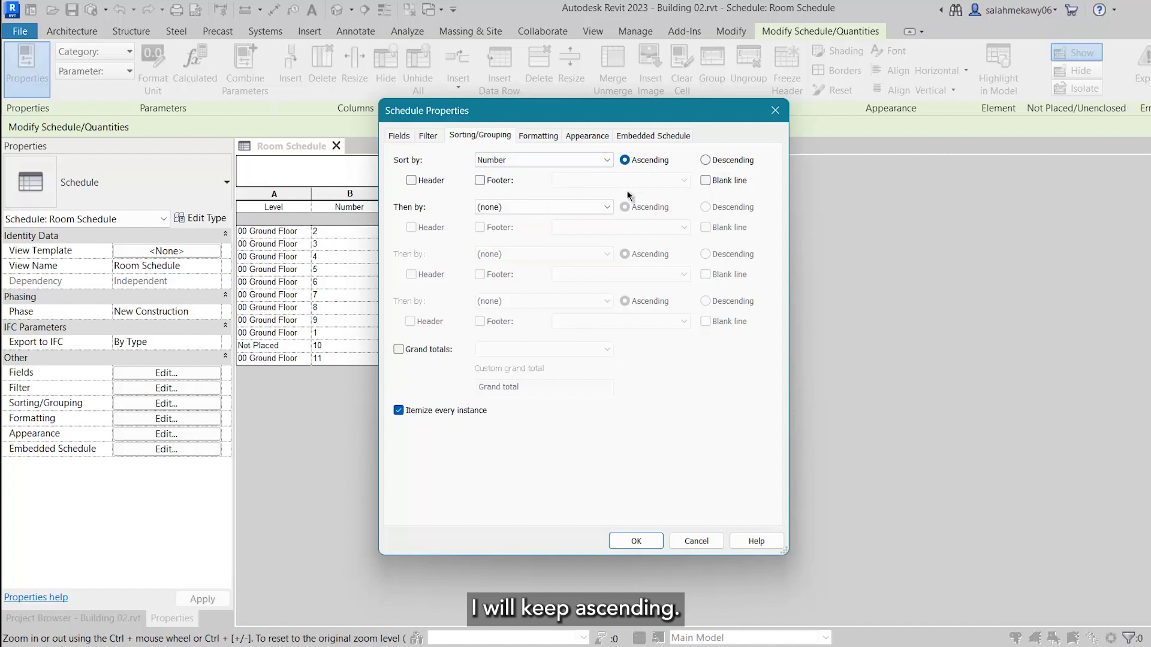
click(633, 542)
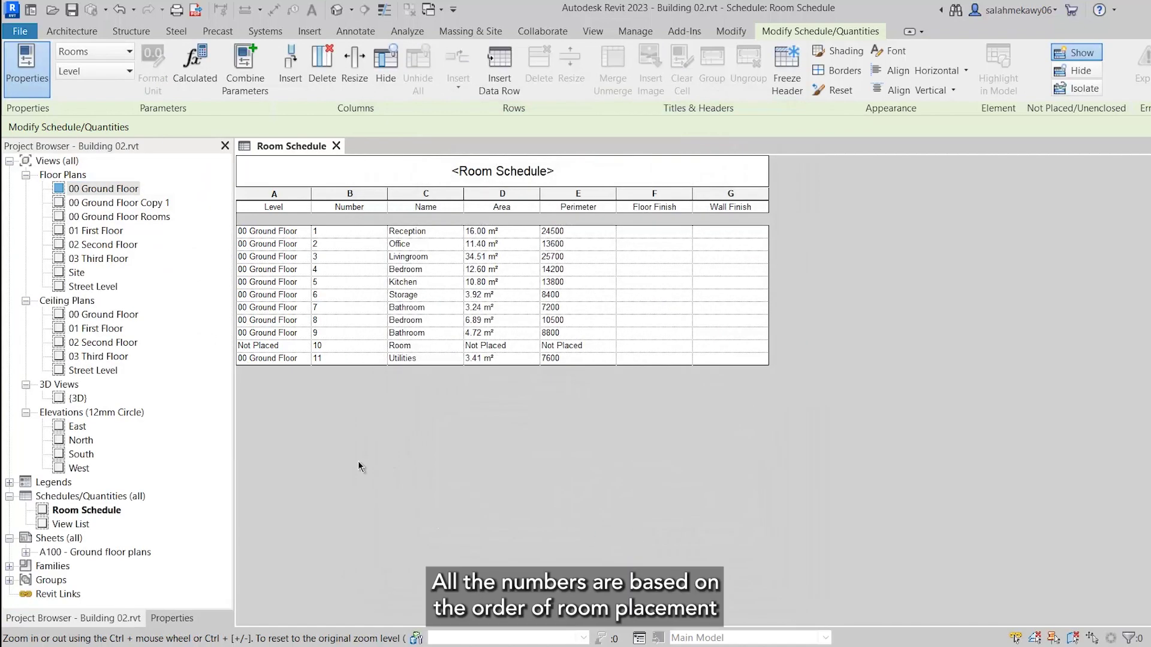
Open the 00 Ground Floor Copy 1 floor plan and zoom in on the rooms
double_click(159, 205)
scroll(709, 498, up, 5)
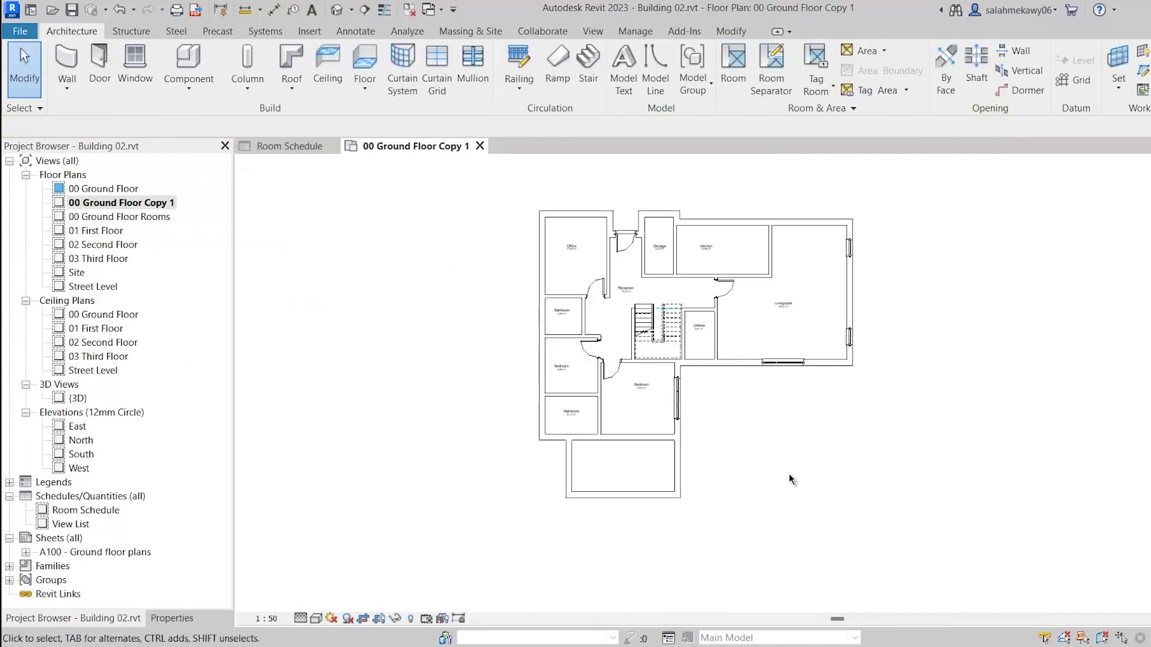
middle_drag(708, 498, 710, 570)
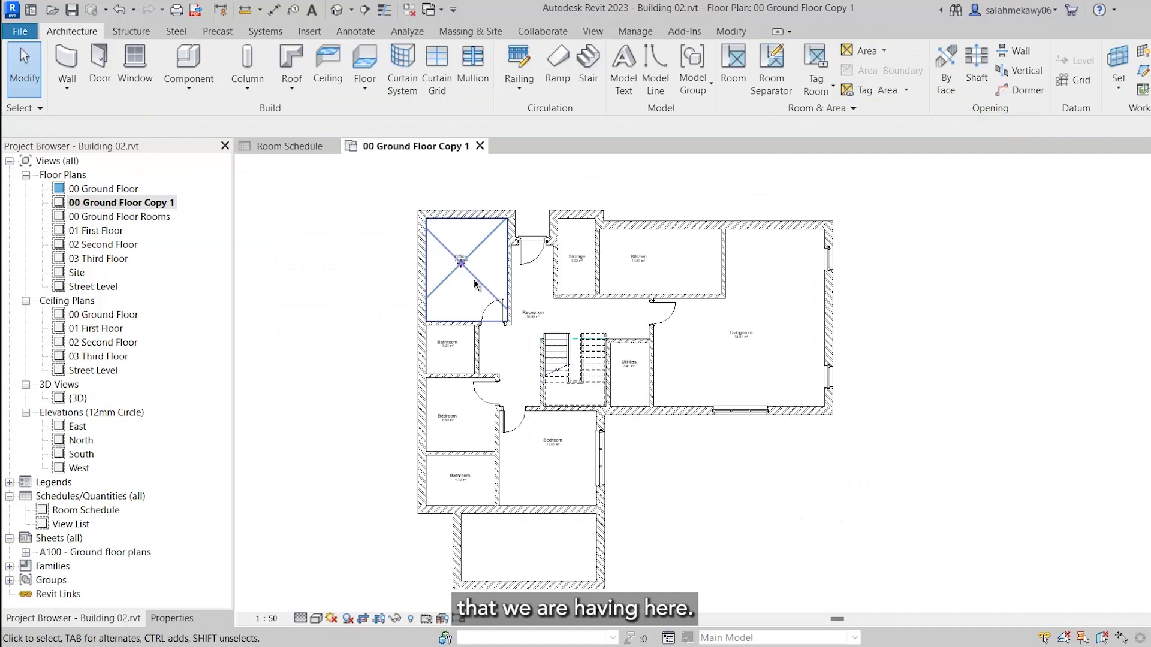
scroll(474, 280, up, 2)
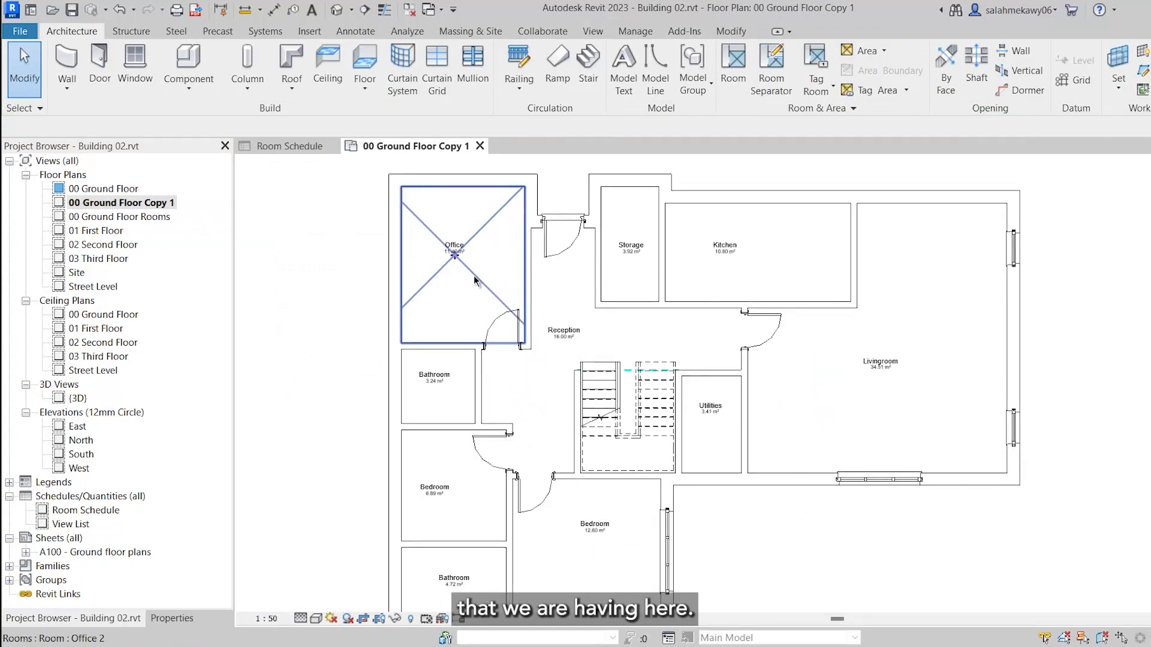
Select the Reception room to confirm its Number is 1 in Properties, then deselect it
click(190, 621)
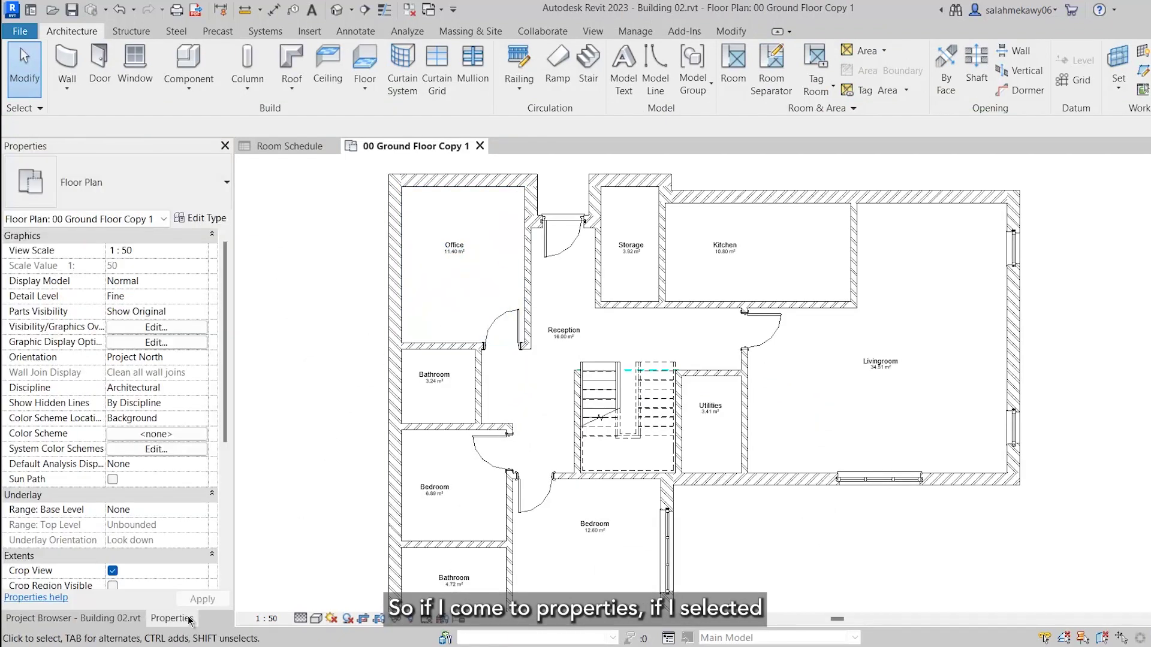
click(542, 369)
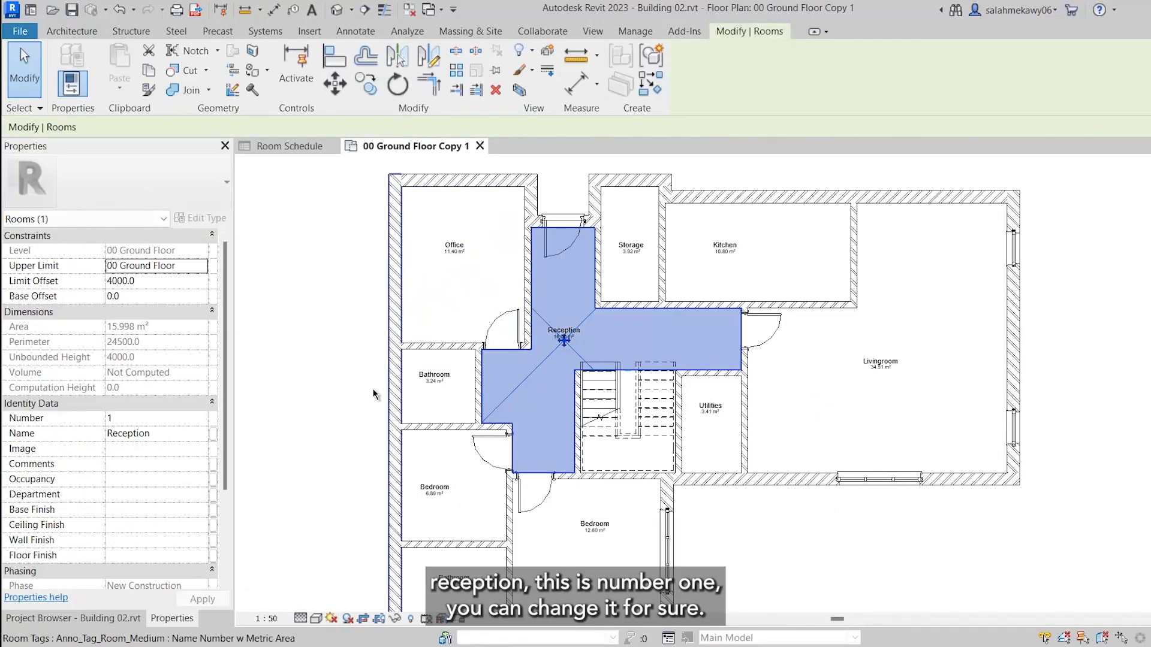
click(137, 414)
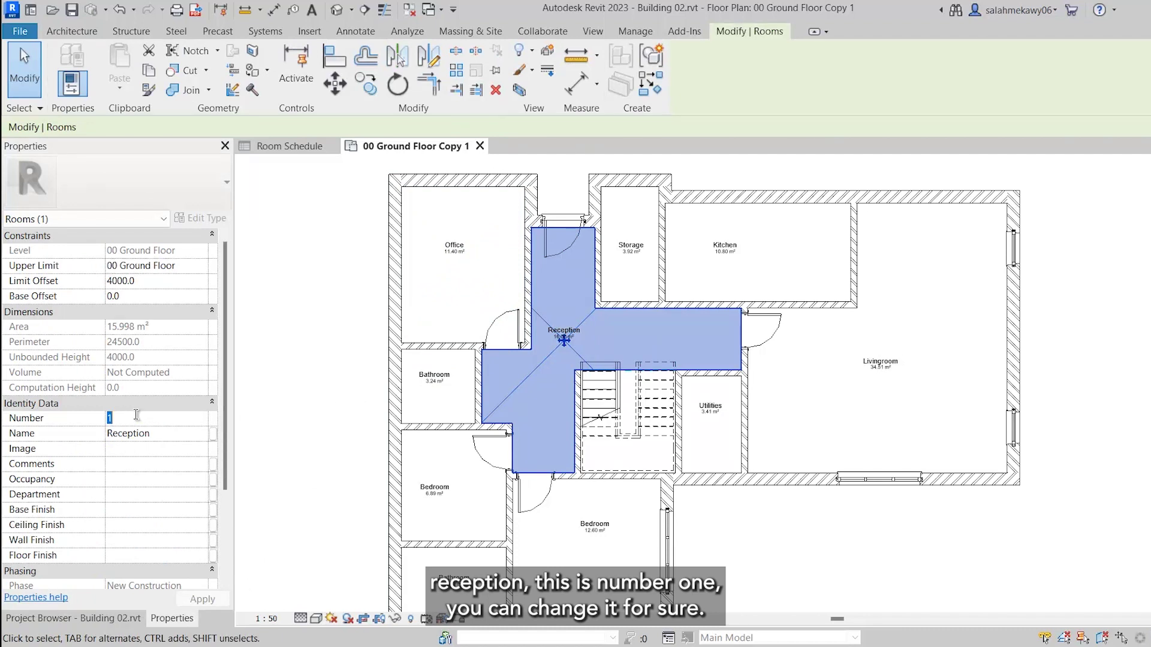
click(326, 391)
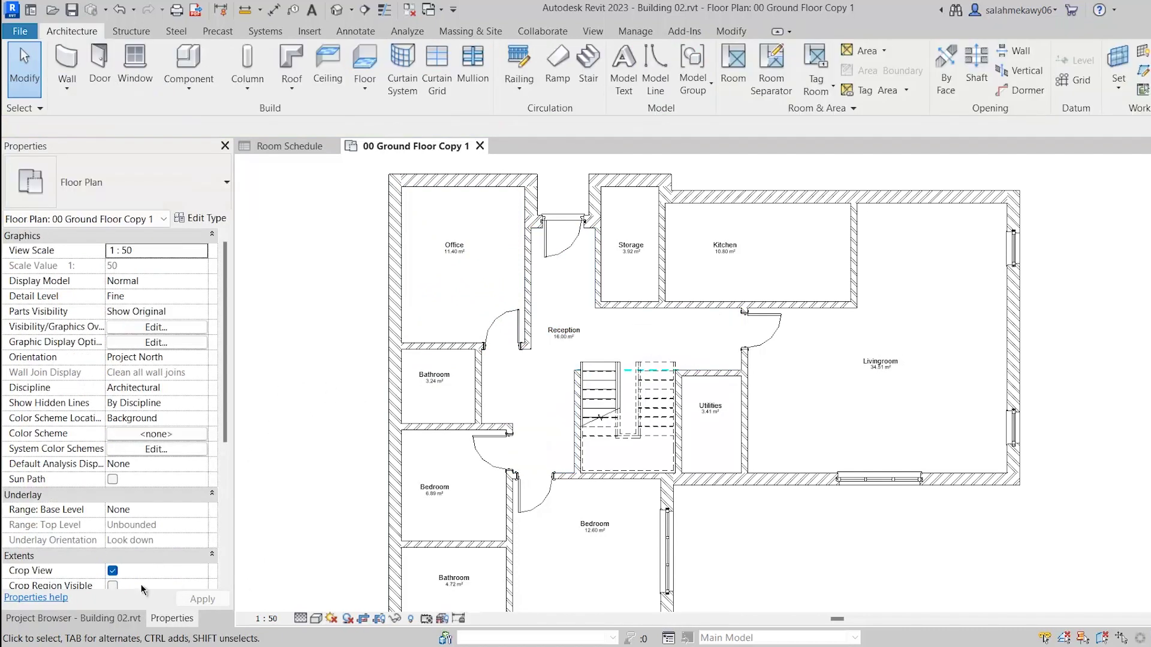
In the ground floor plan, set the Office room's Floor Finish property to Wood
click(304, 150)
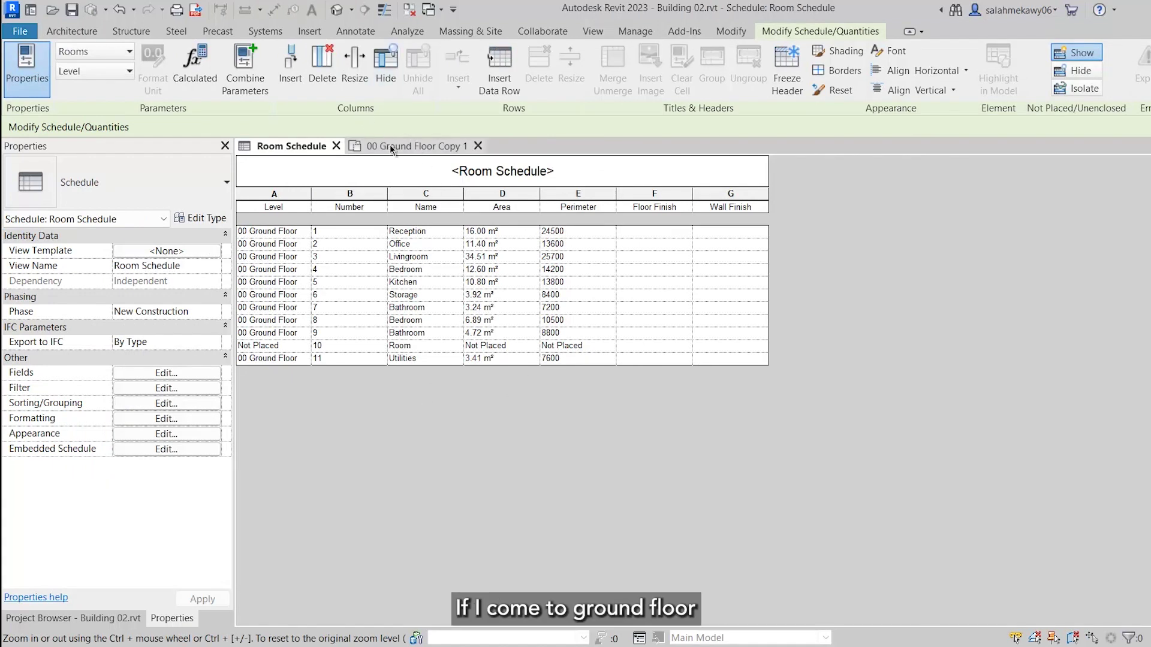
click(412, 146)
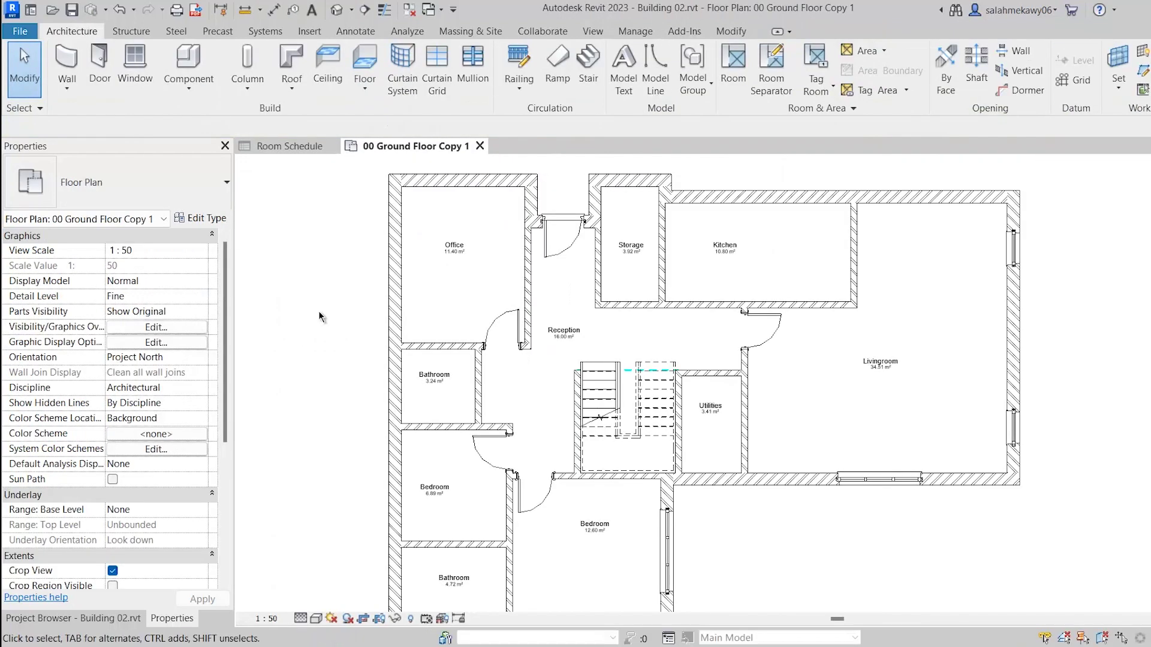
click(457, 299)
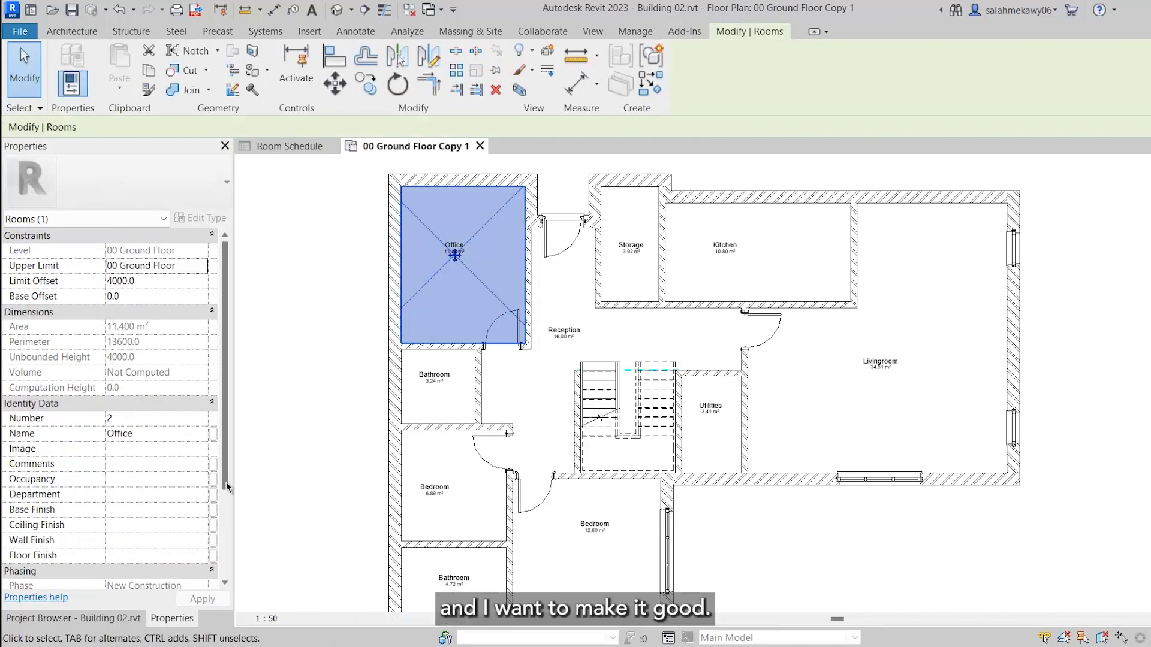
drag(230, 489, 232, 612)
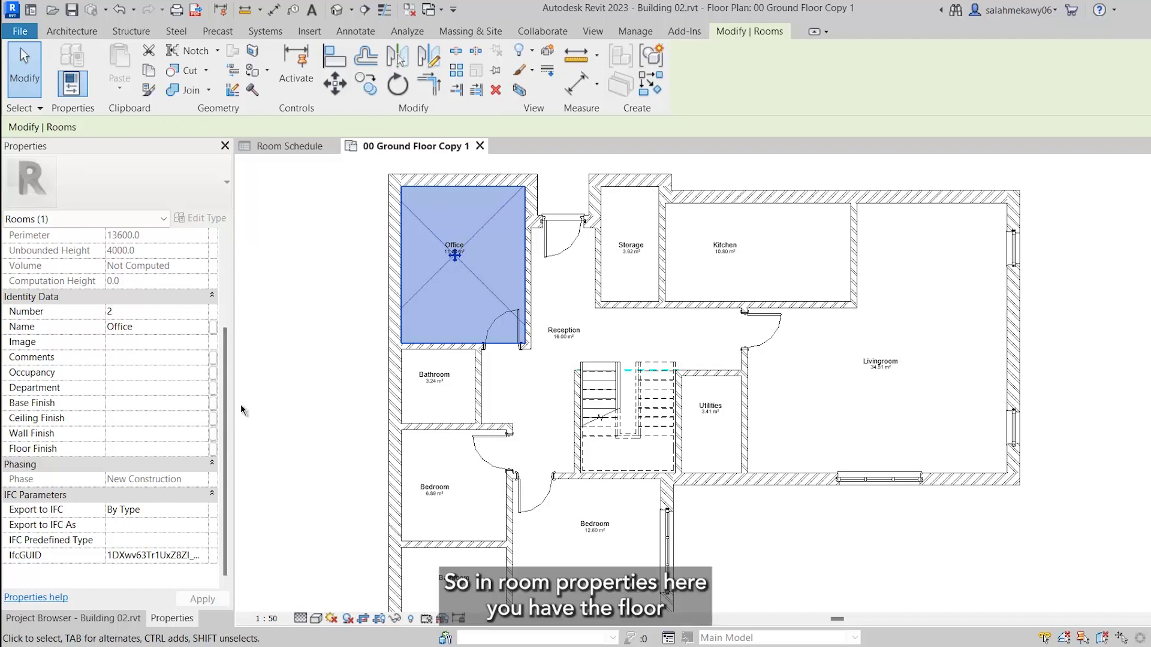
click(158, 447)
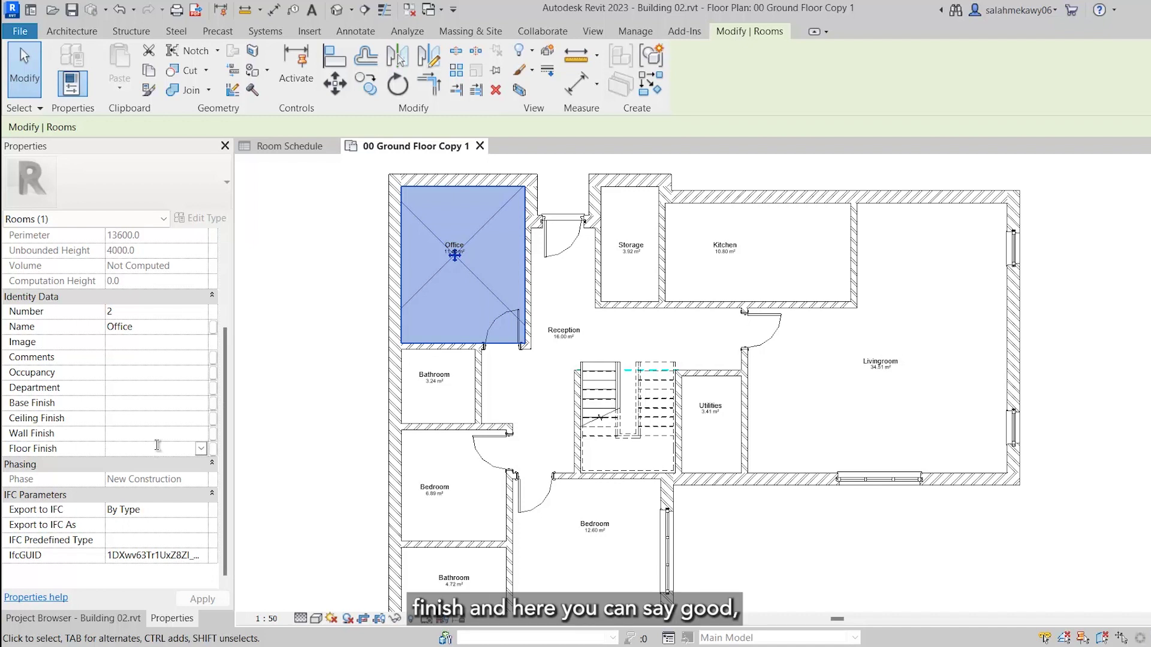
text(Wood)
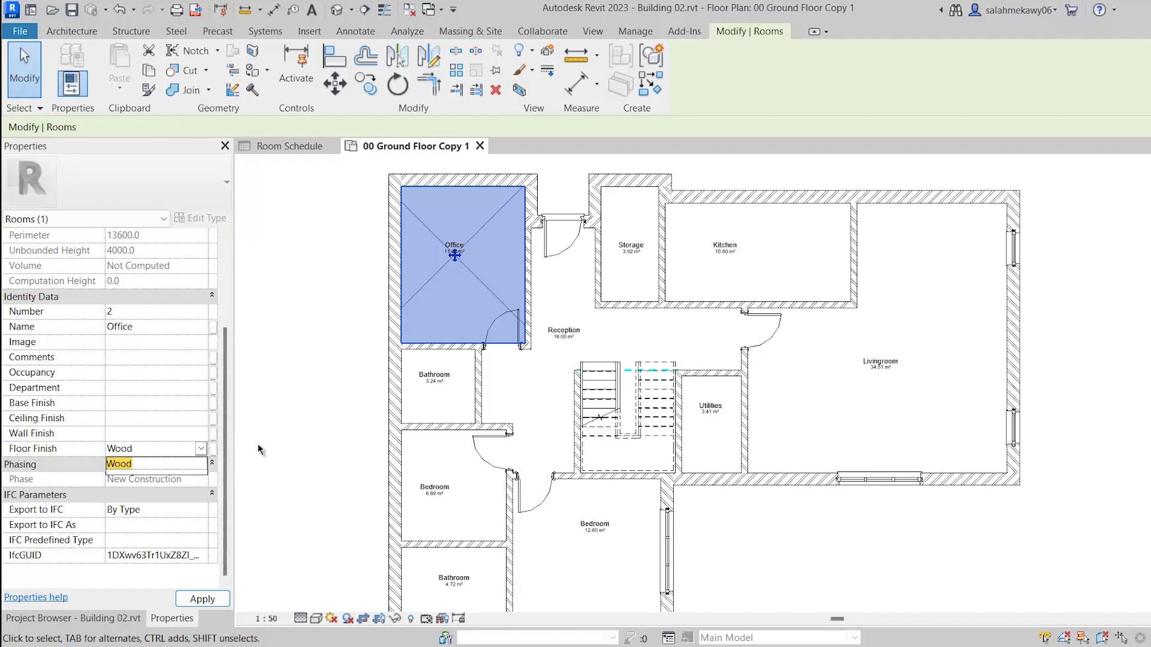
key(Return)
click(330, 403)
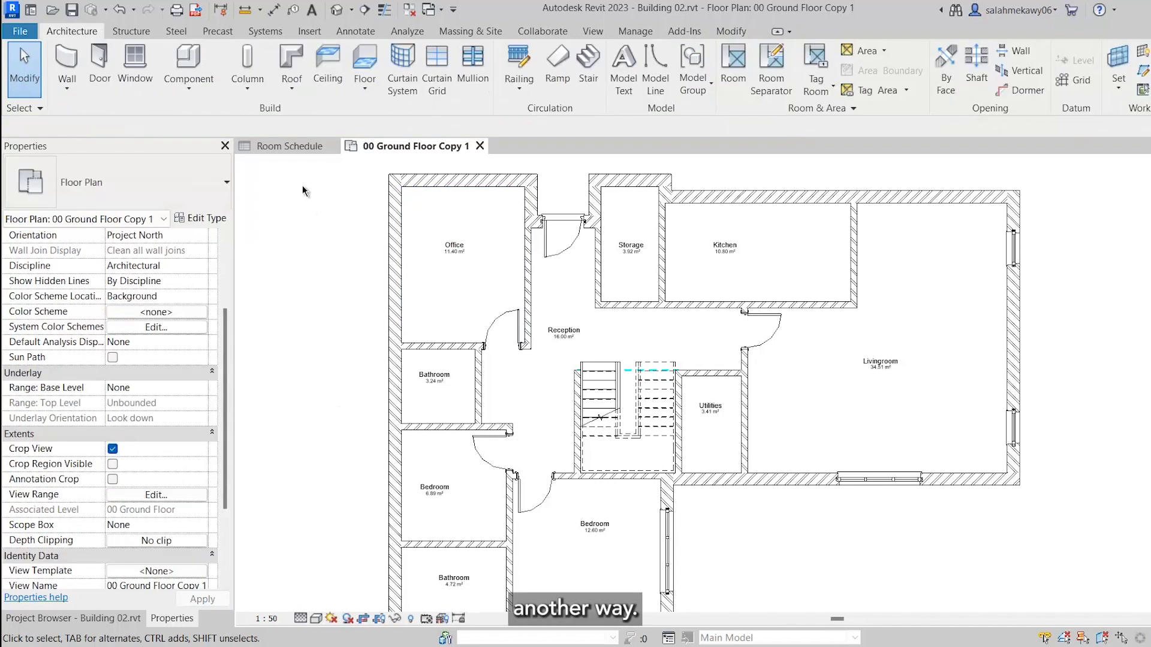
In the Room Schedule, set the Livingroom and Bedroom 4 floor finishes to Wood
click(302, 147)
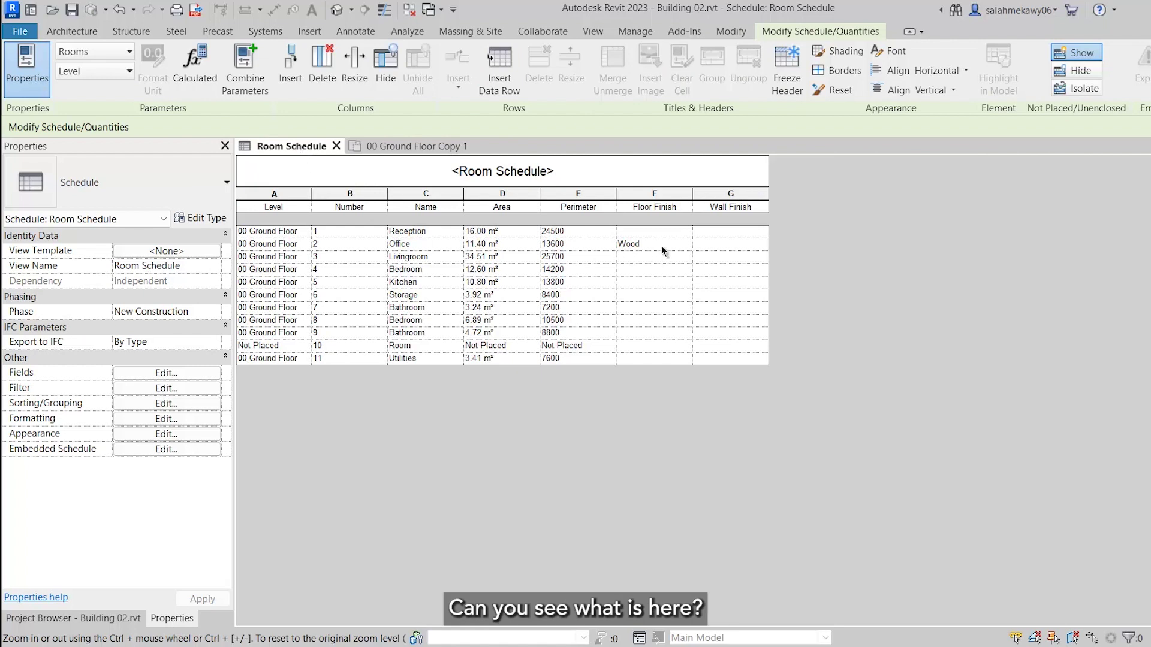
click(642, 257)
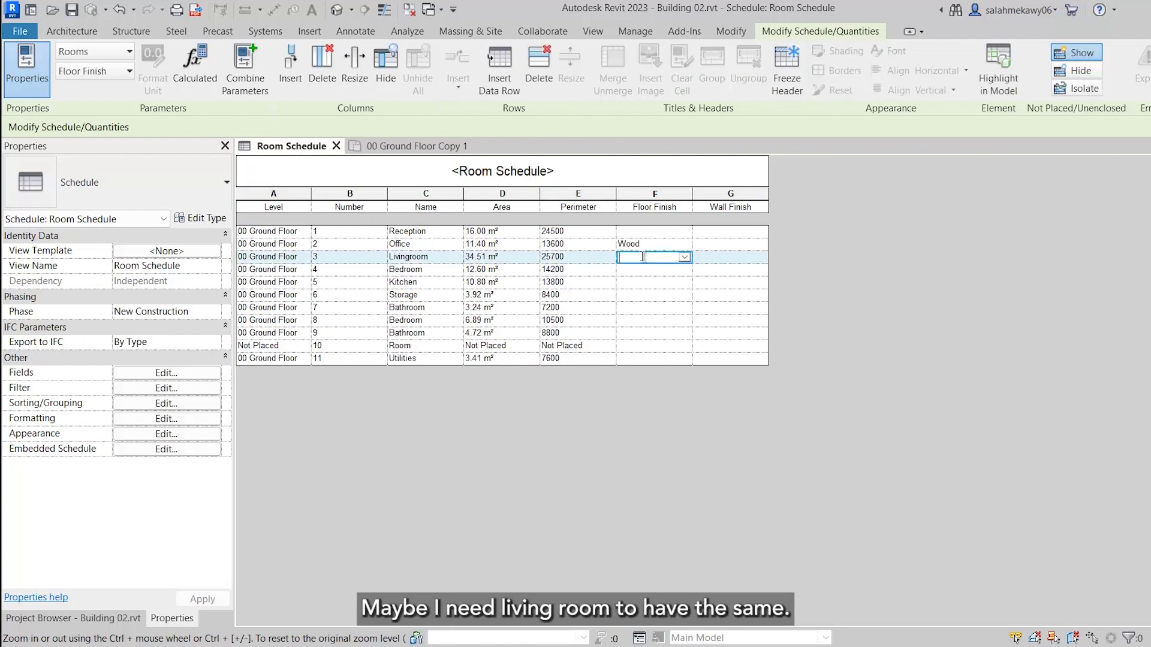
click(684, 258)
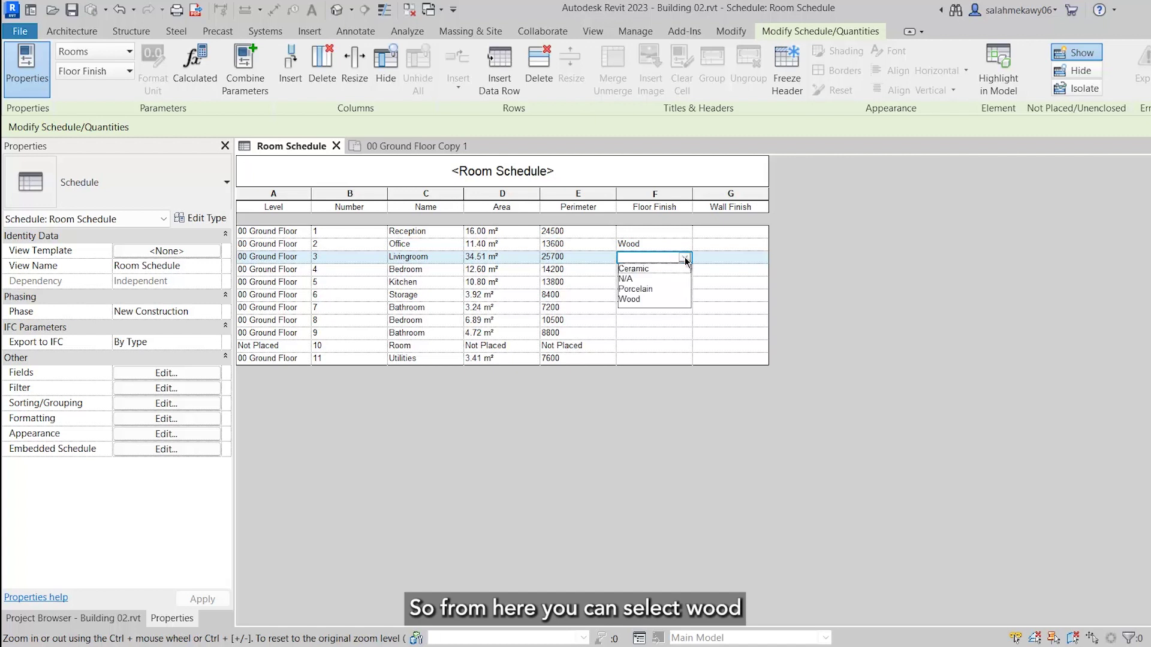
click(634, 299)
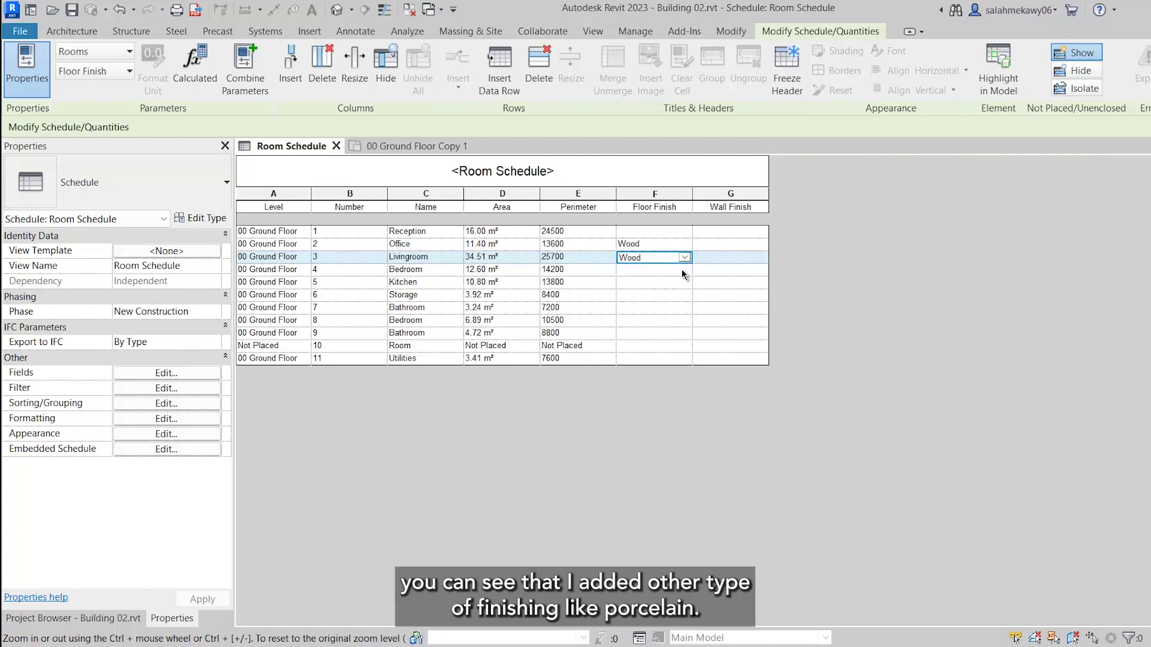
click(681, 269)
click(684, 270)
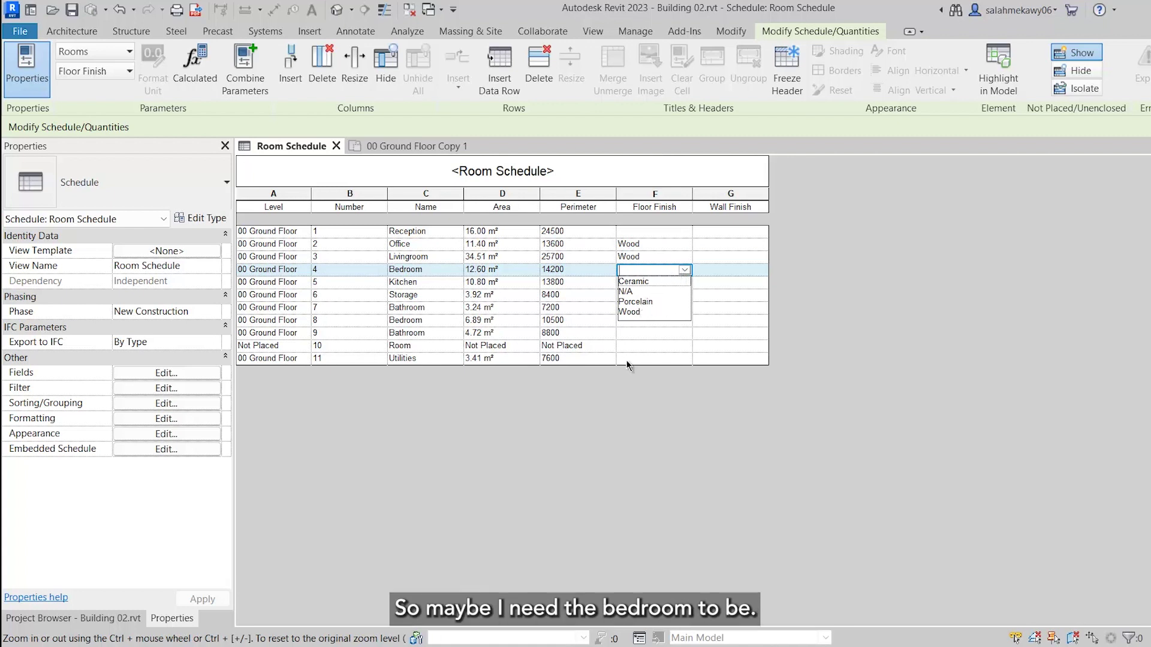
click(607, 398)
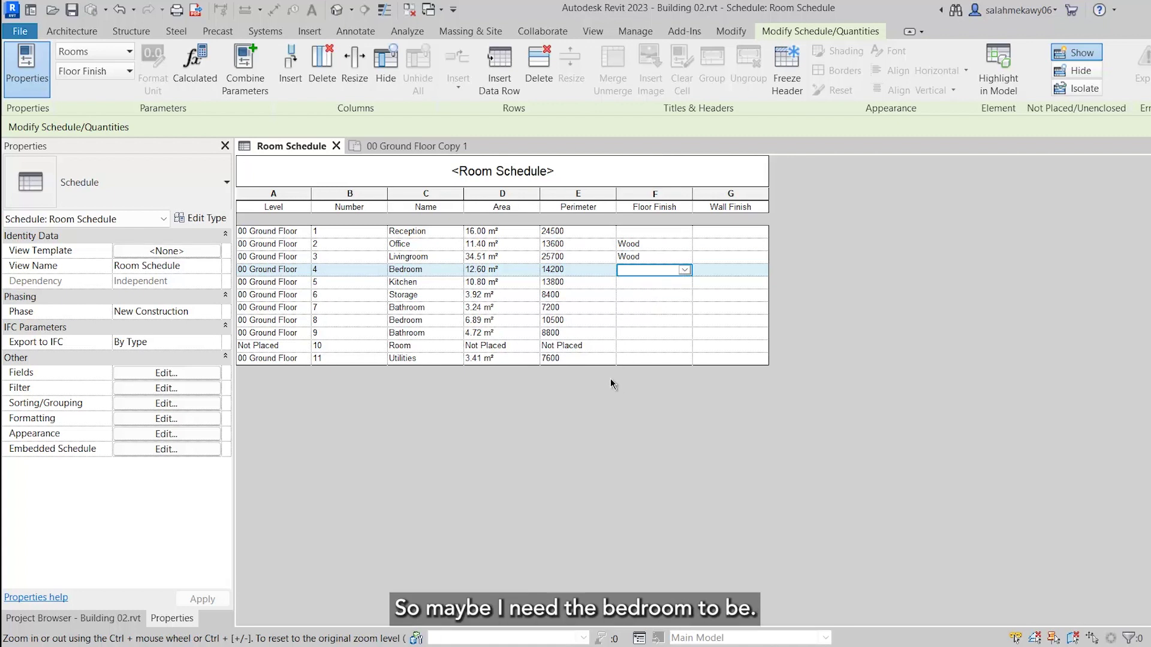
click(685, 270)
click(649, 311)
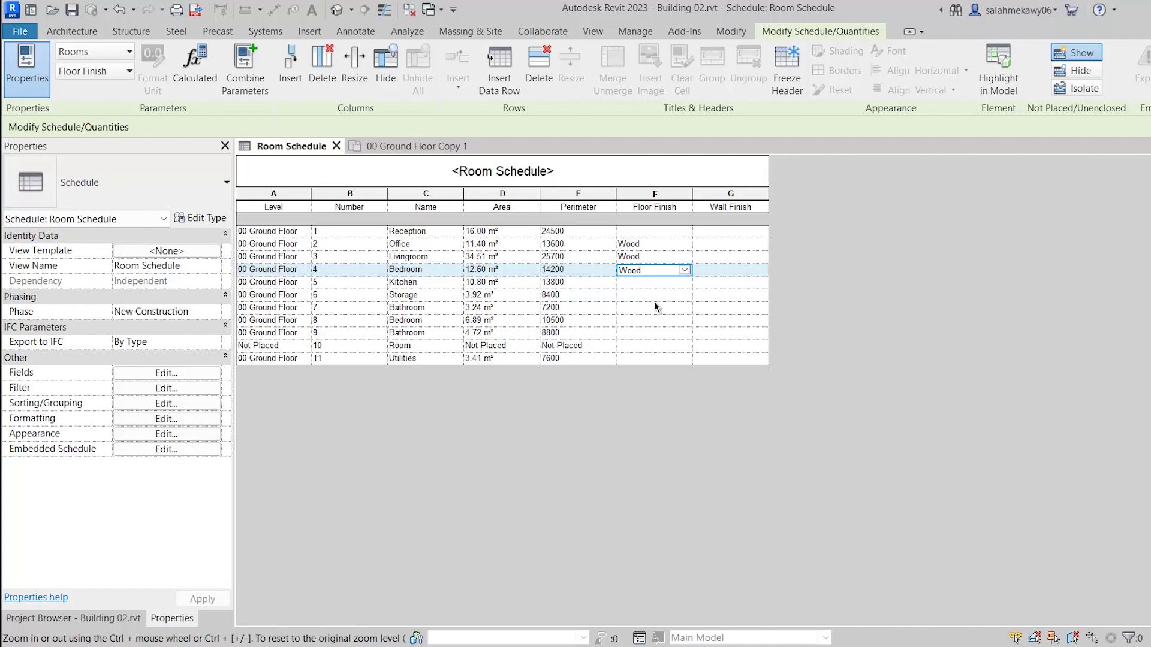
Set the Kitchen floor finish to Ceramic and the Reception to Porcelain
click(685, 282)
click(684, 282)
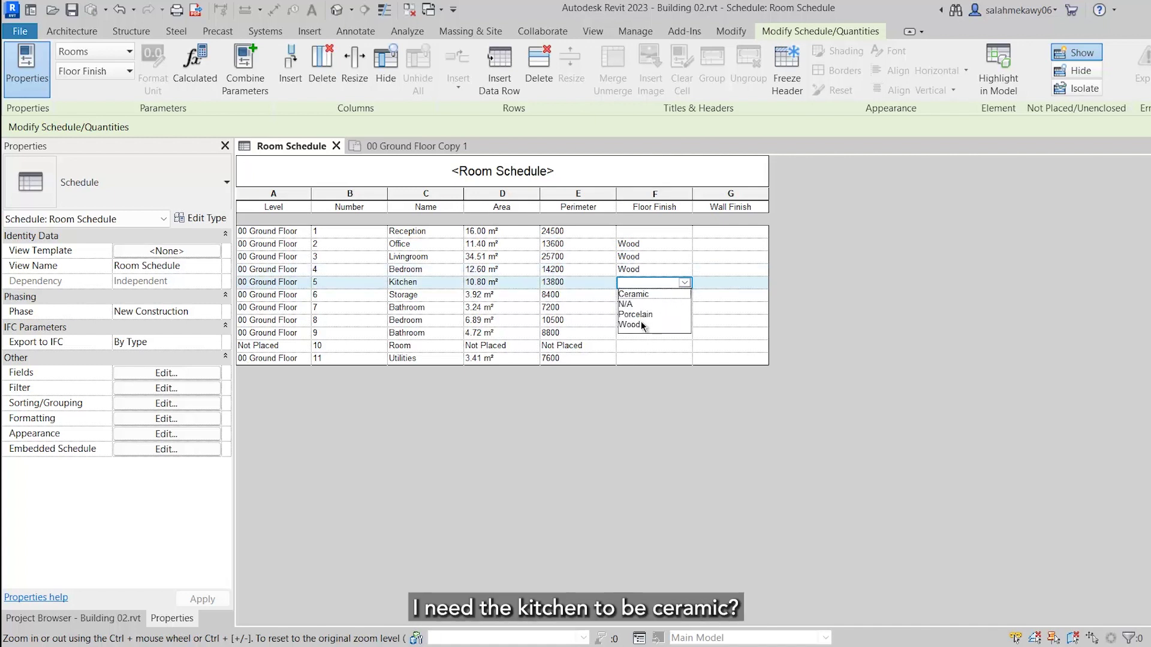
click(650, 294)
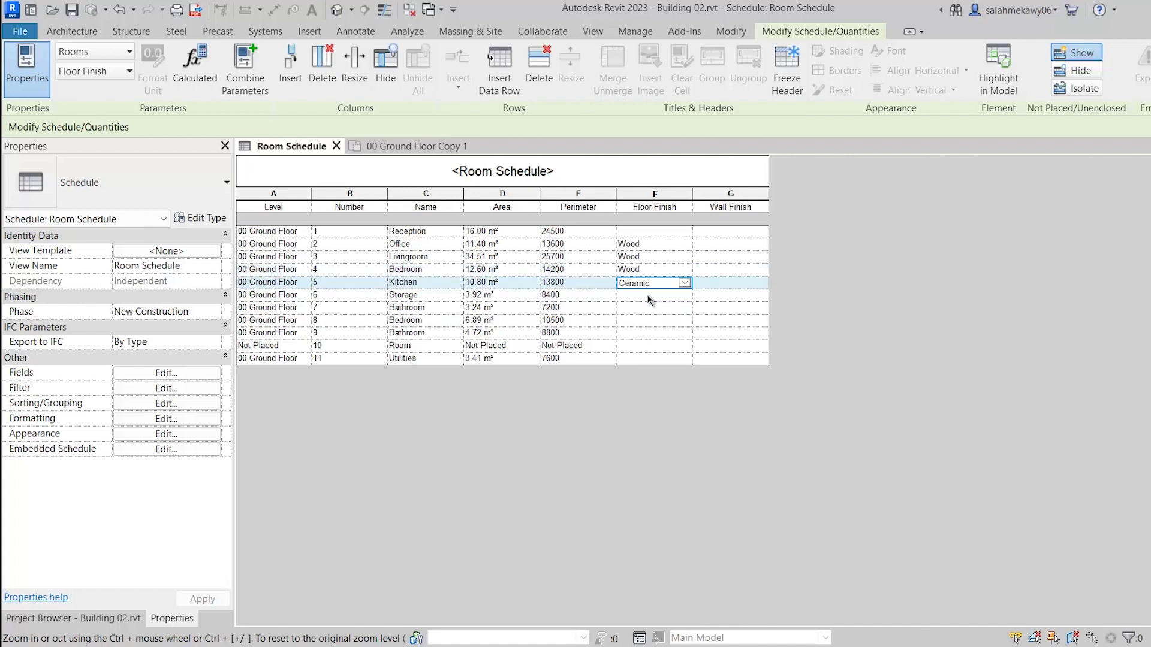
click(687, 231)
click(685, 232)
click(662, 264)
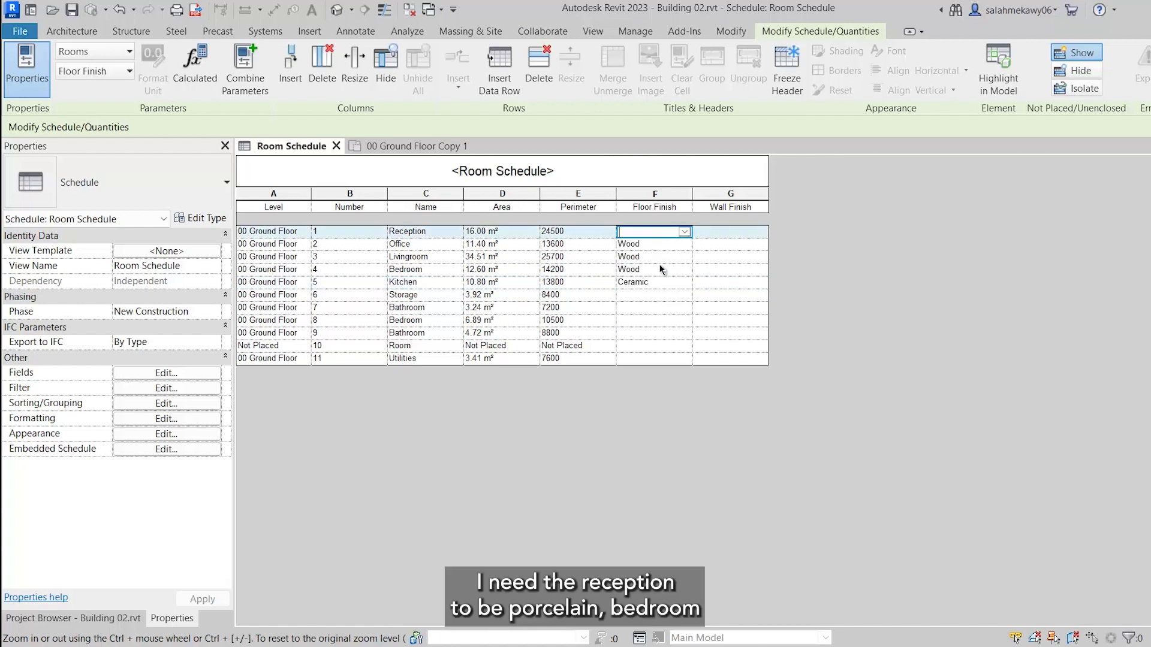
Set Bedroom 8 to Wood and Bathrooms 7 and 9 to Ceramic, leaving the unplaced room unset
click(675, 320)
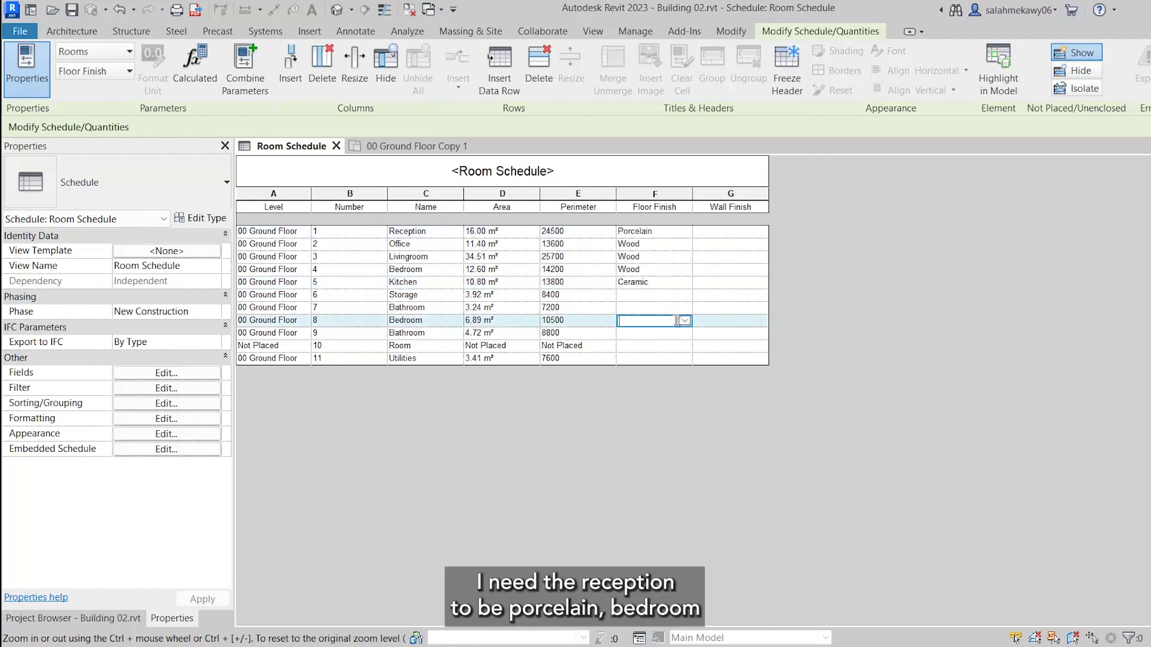
click(684, 322)
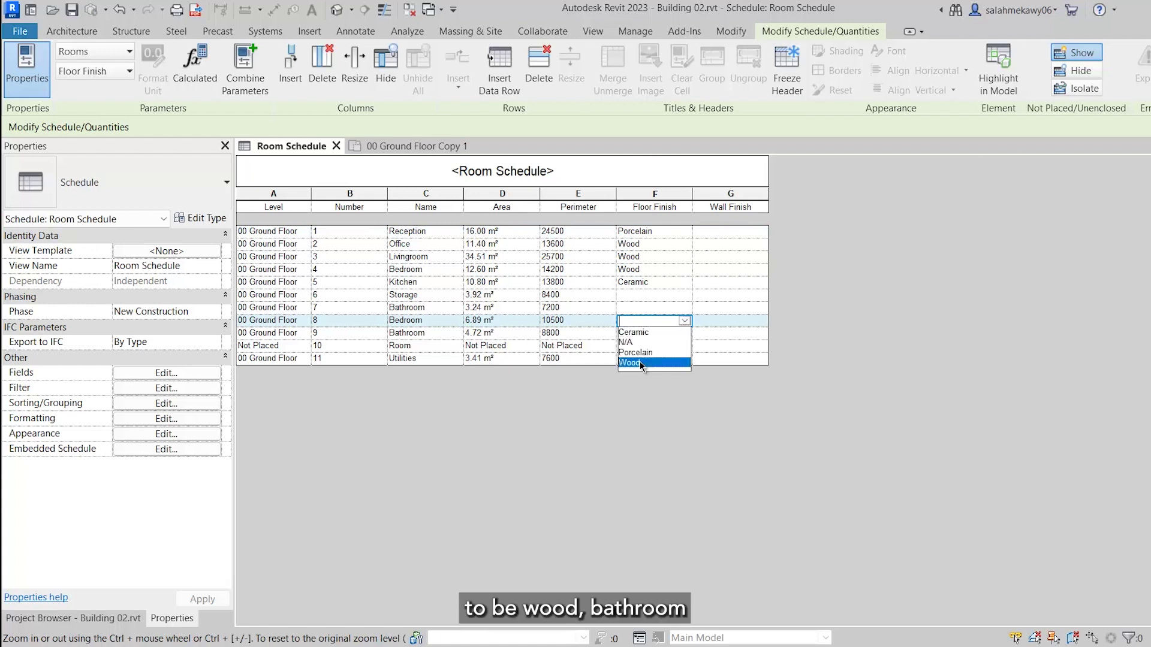
click(639, 362)
click(683, 309)
click(684, 308)
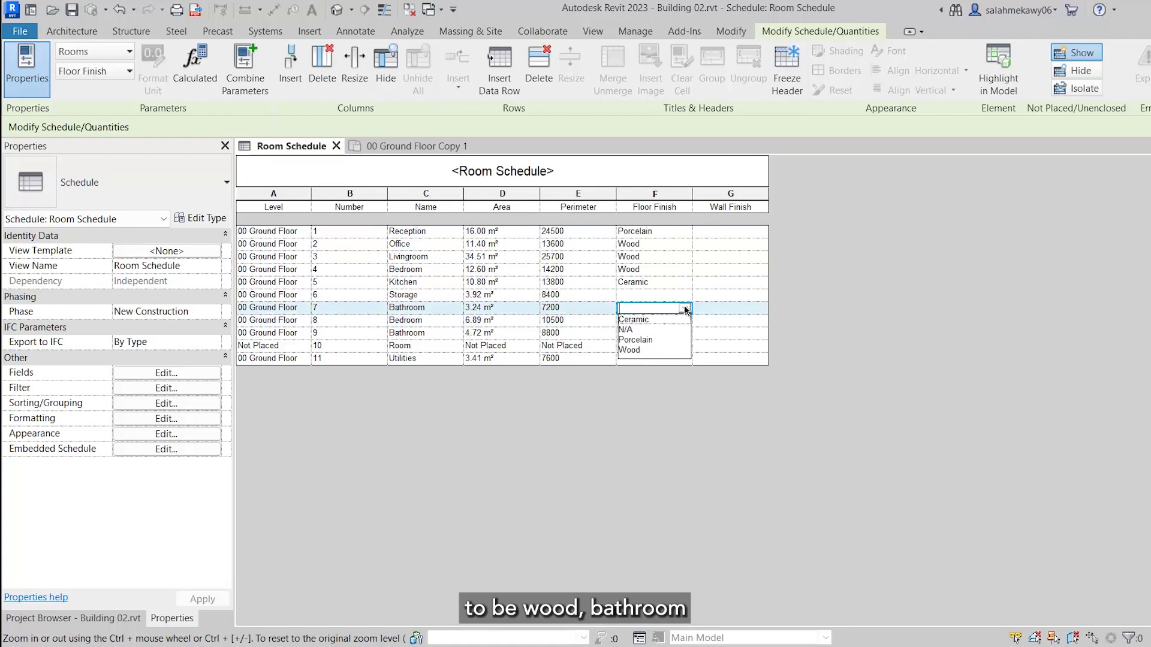
click(653, 320)
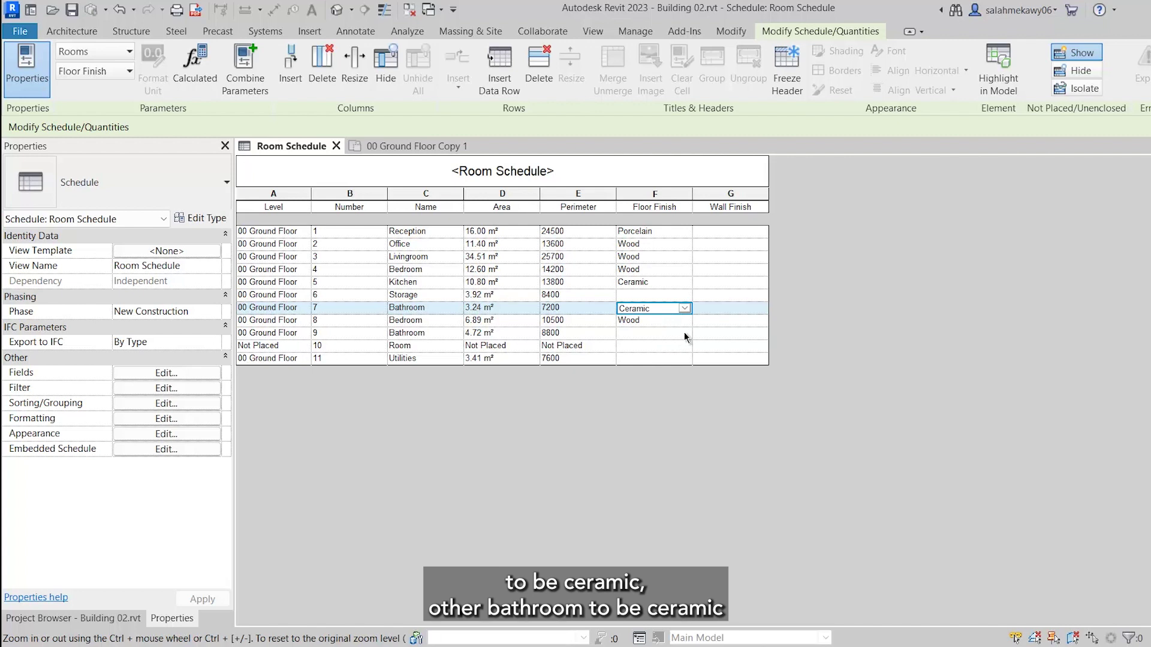
click(684, 333)
click(654, 346)
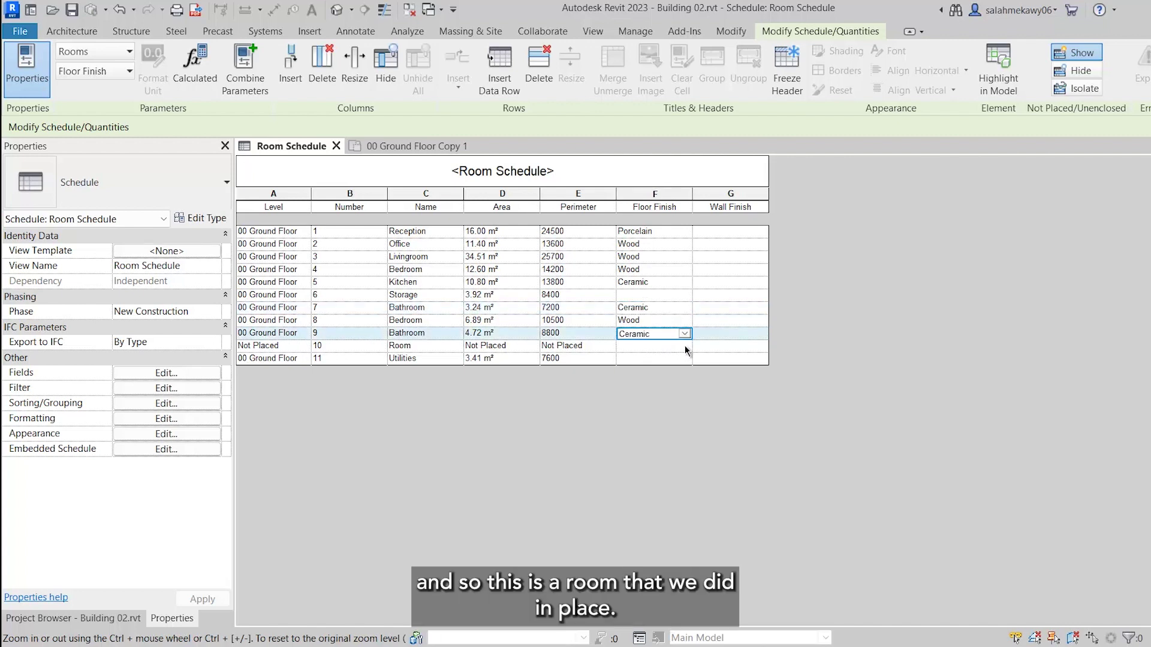
click(684, 346)
click(514, 390)
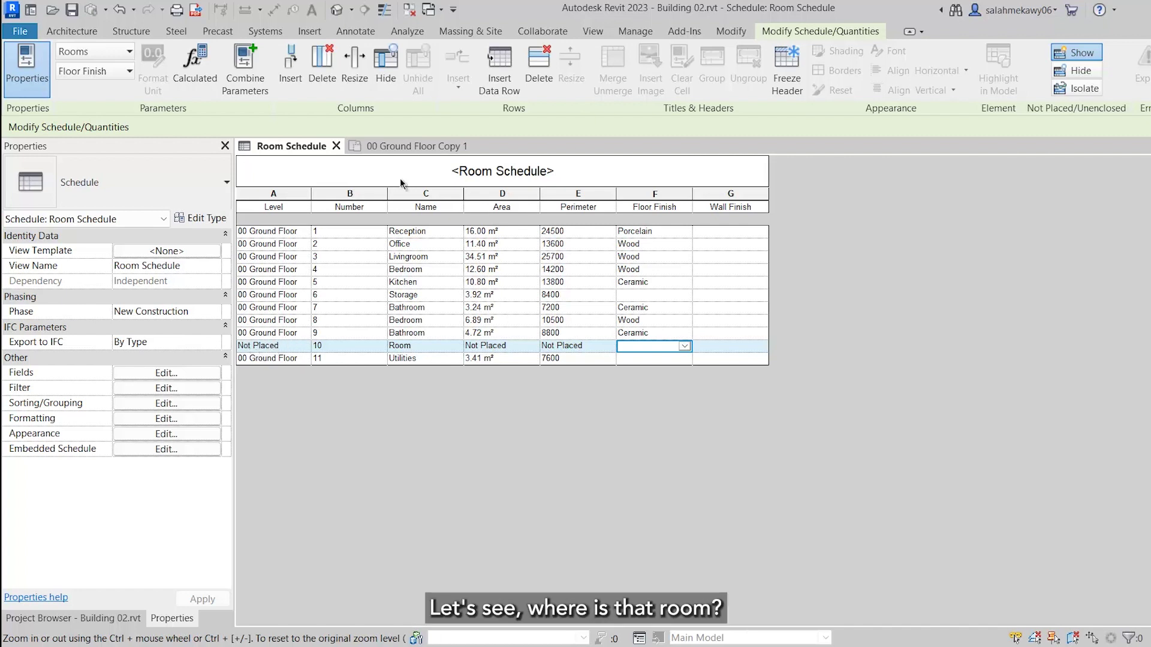
Delete the Not Placed room 10 row from the Room Schedule and confirm
click(413, 147)
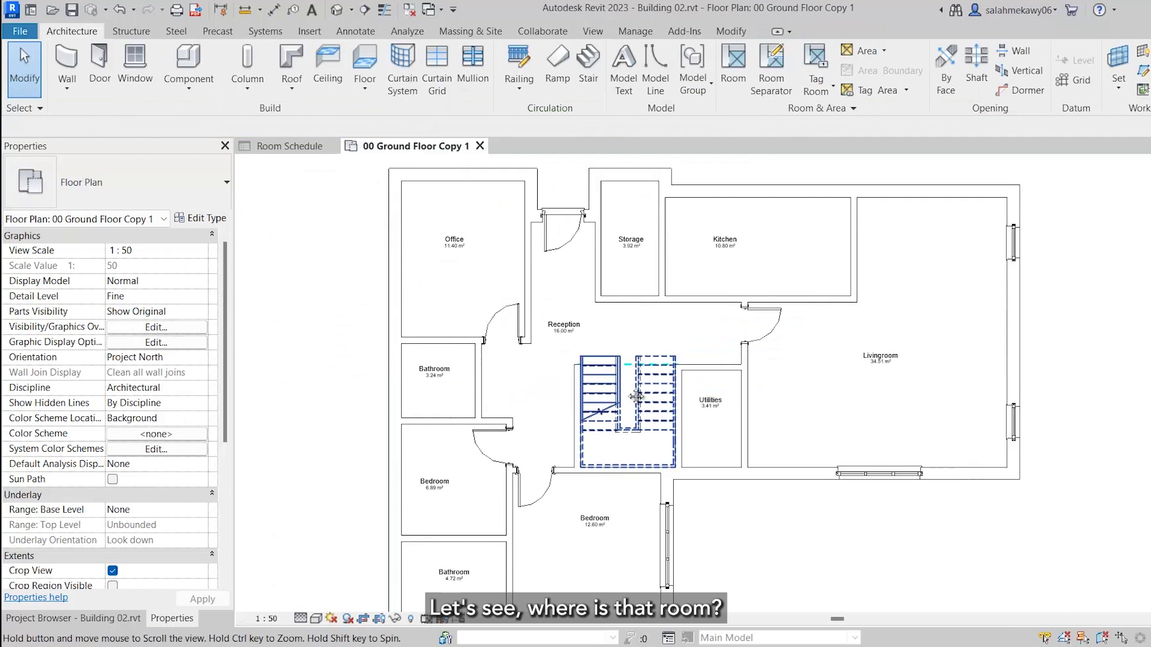
scroll(636, 397, down, 2)
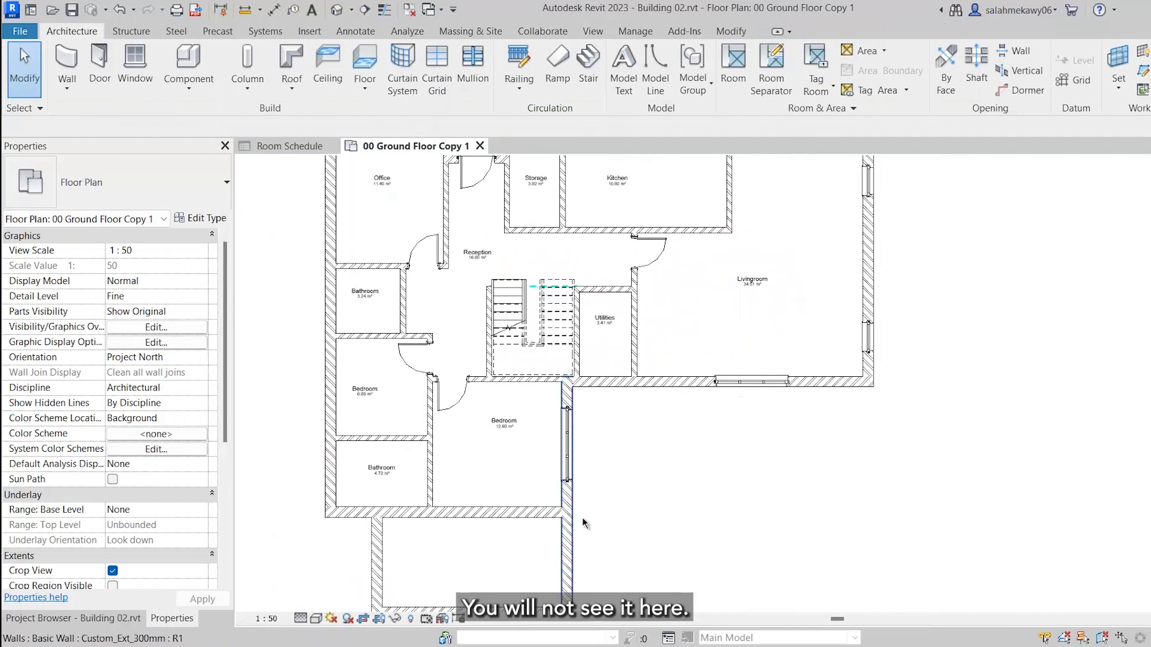
ctrl+scroll(611, 419, up, 2)
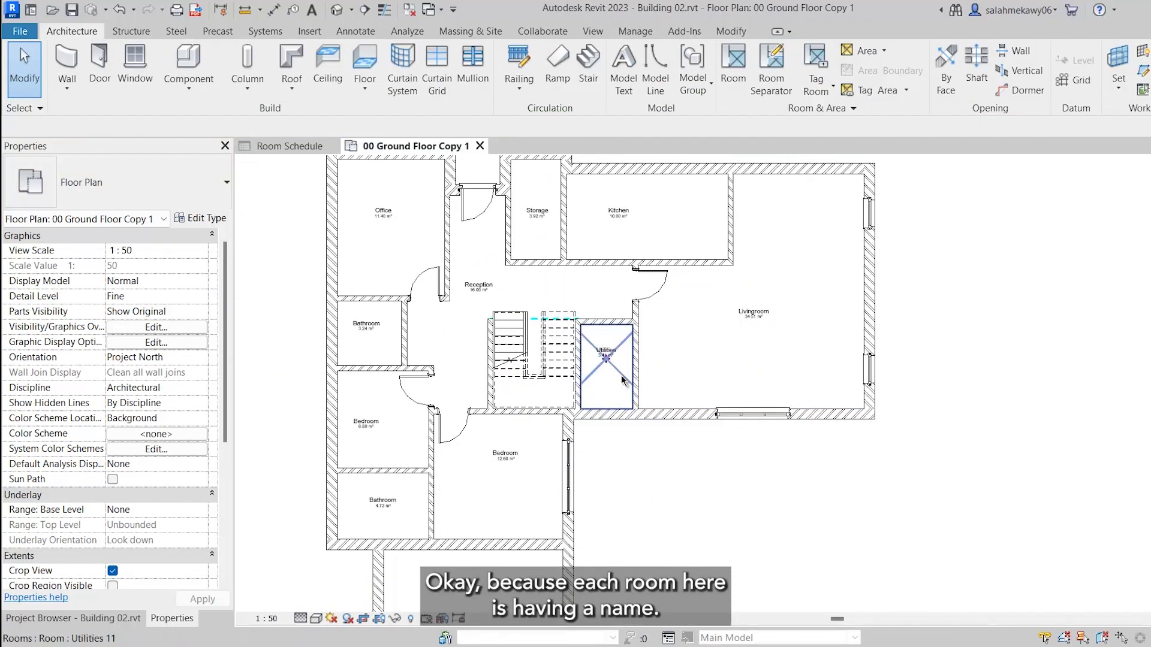
click(269, 149)
right_click(280, 349)
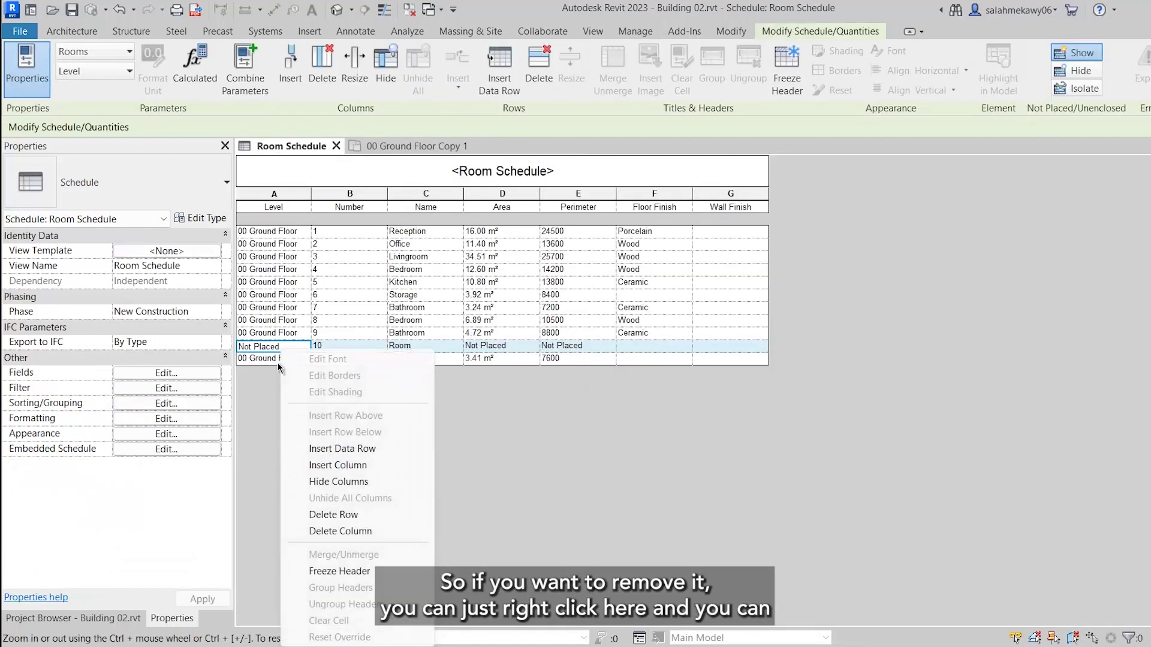
click(340, 514)
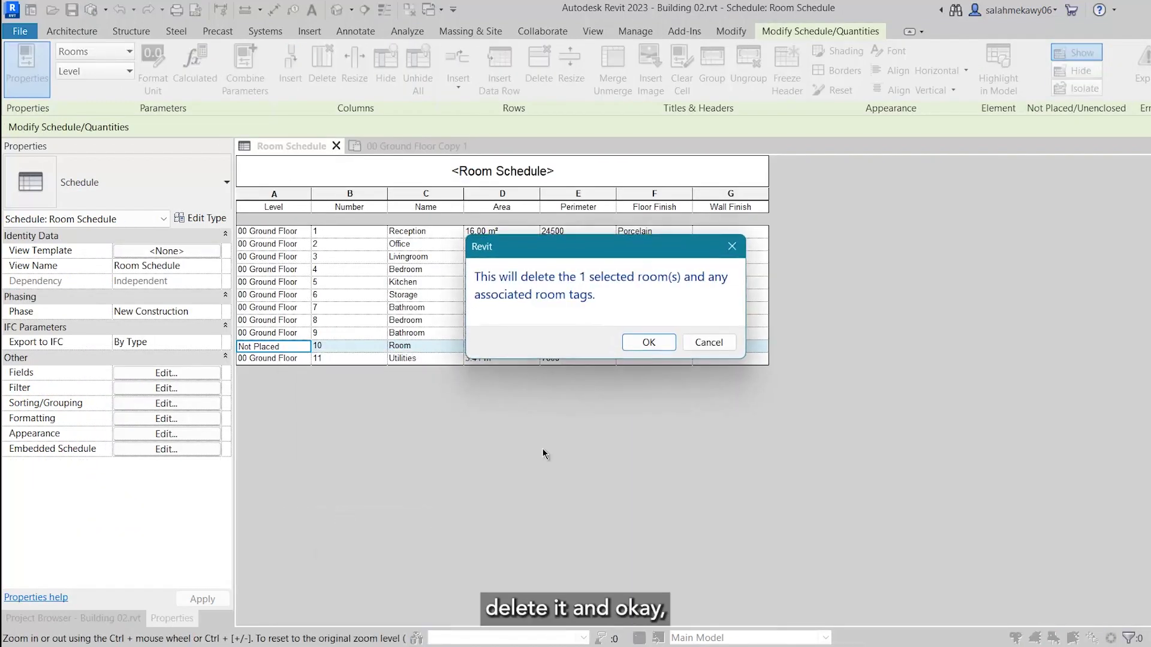
click(647, 344)
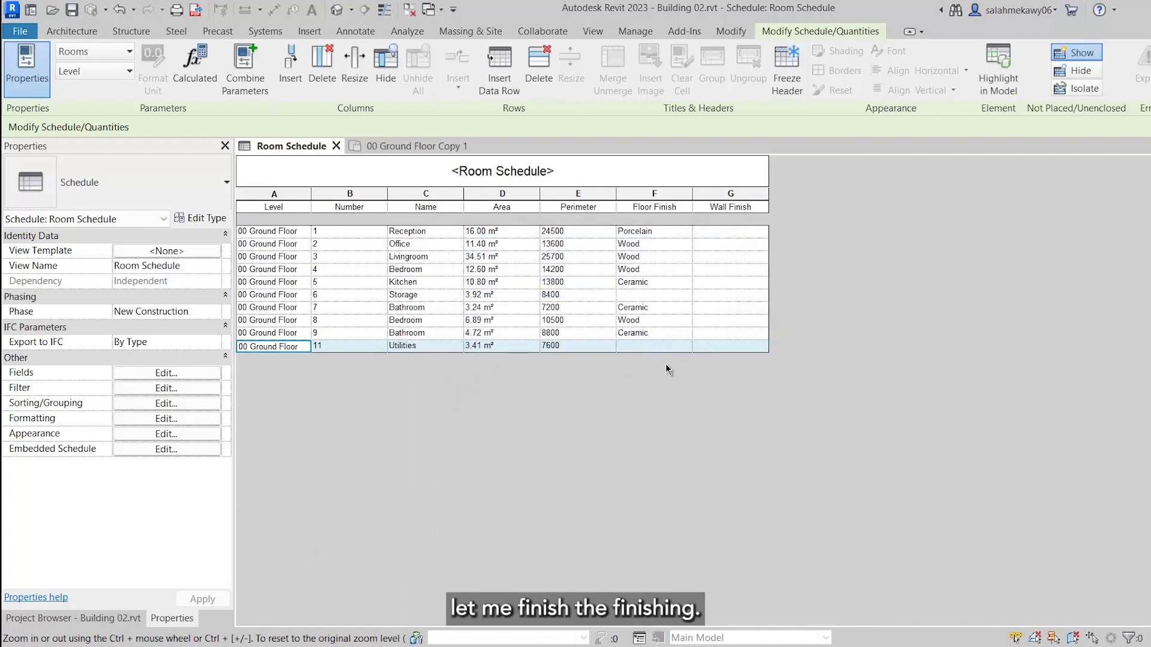
Choose Ceramic as the Floor Finish for both the Utilities and Storage rows
click(686, 347)
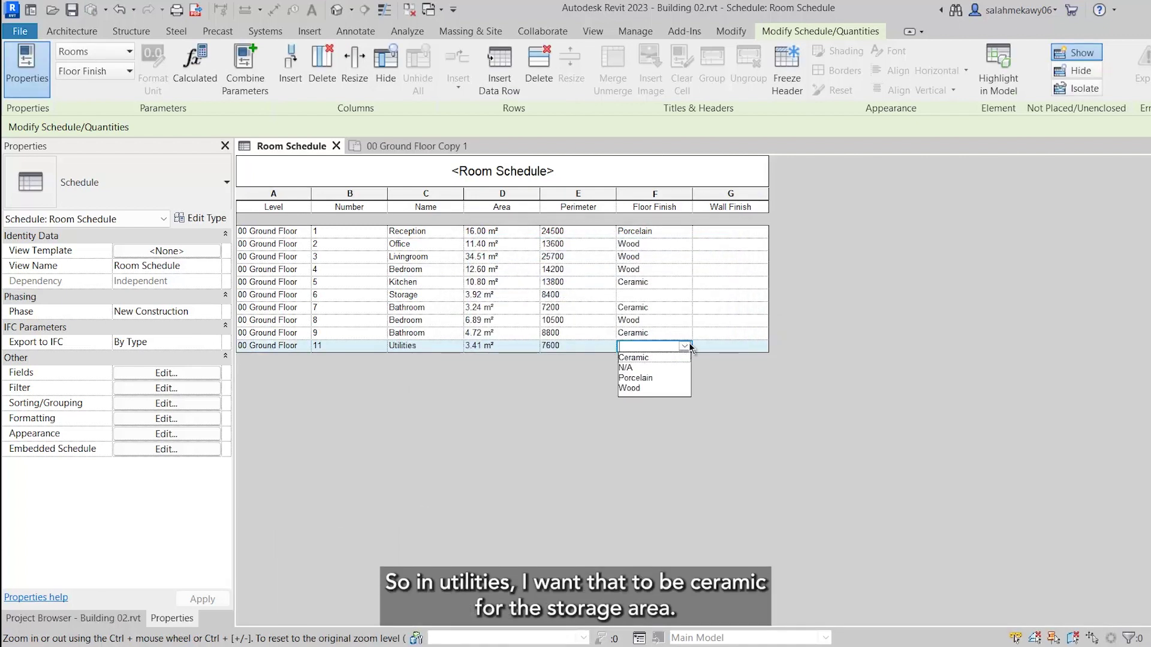
click(675, 358)
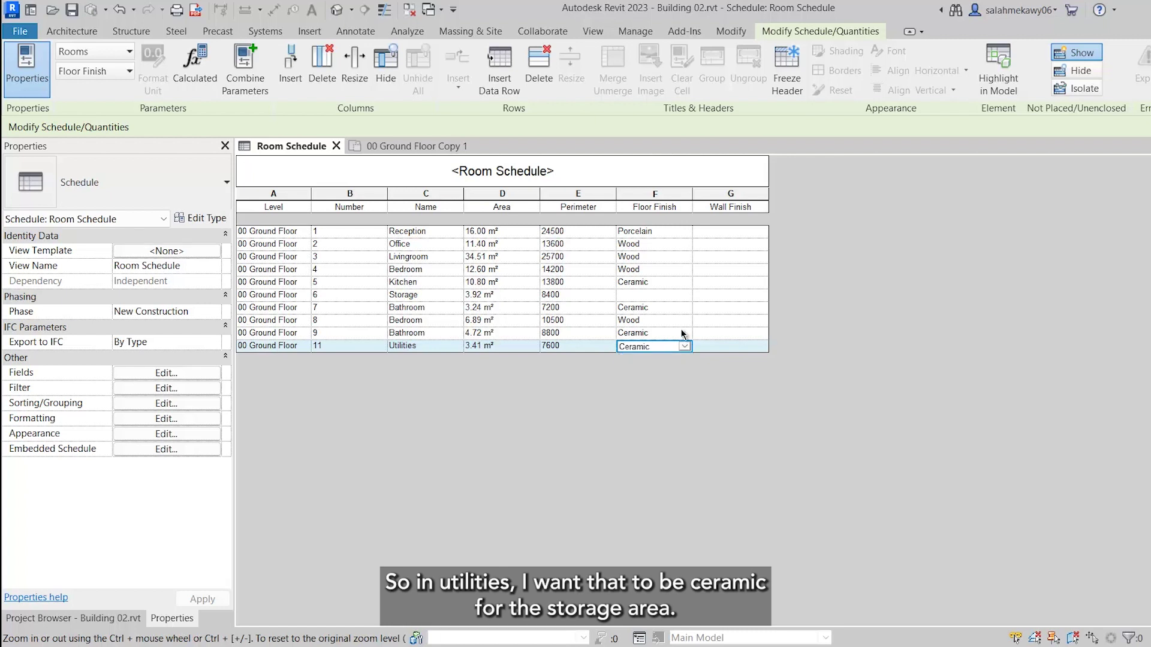
click(686, 292)
click(684, 295)
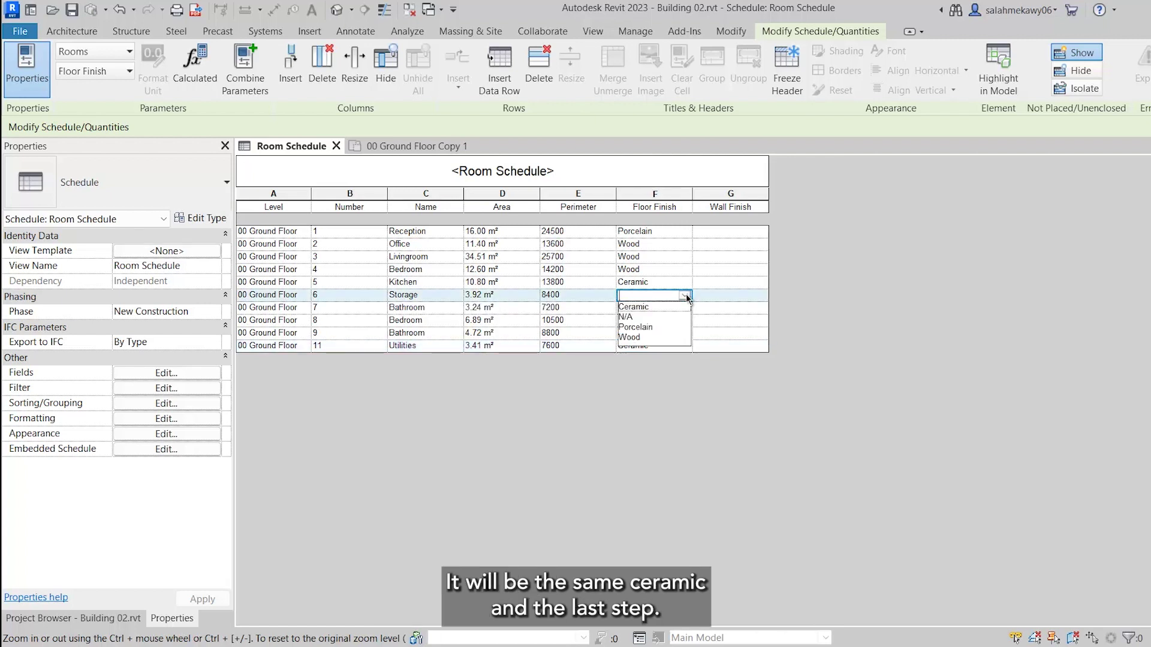
click(664, 307)
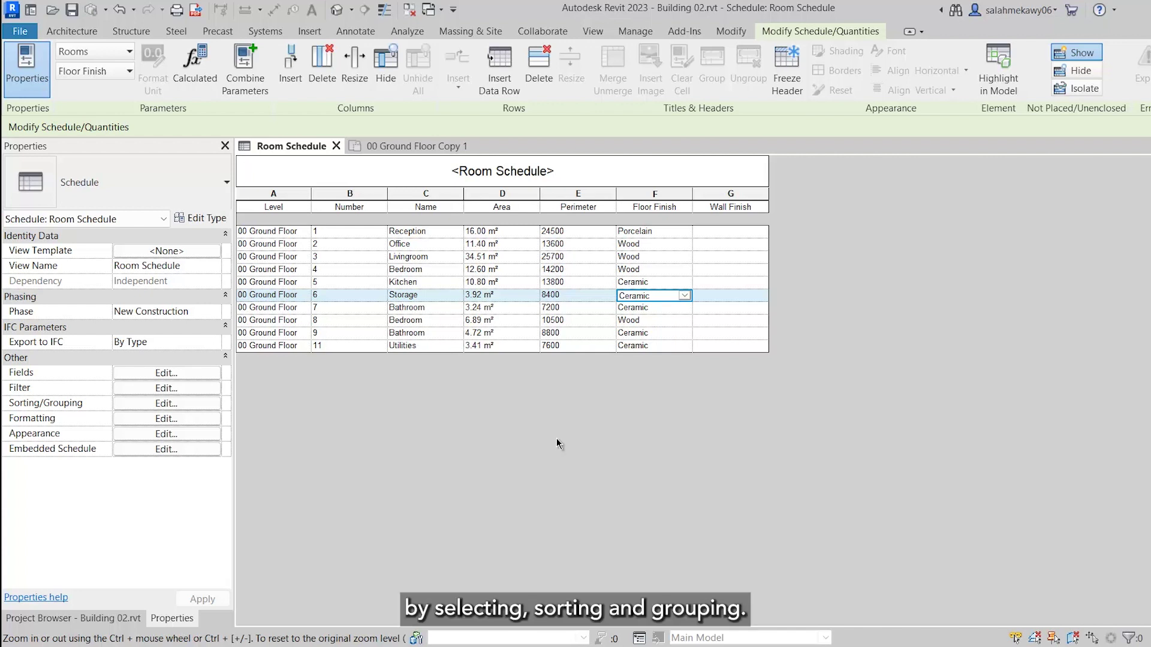
Add Floor Finish as the Then by sort, with a header and a Title, count, and totals footer
click(182, 404)
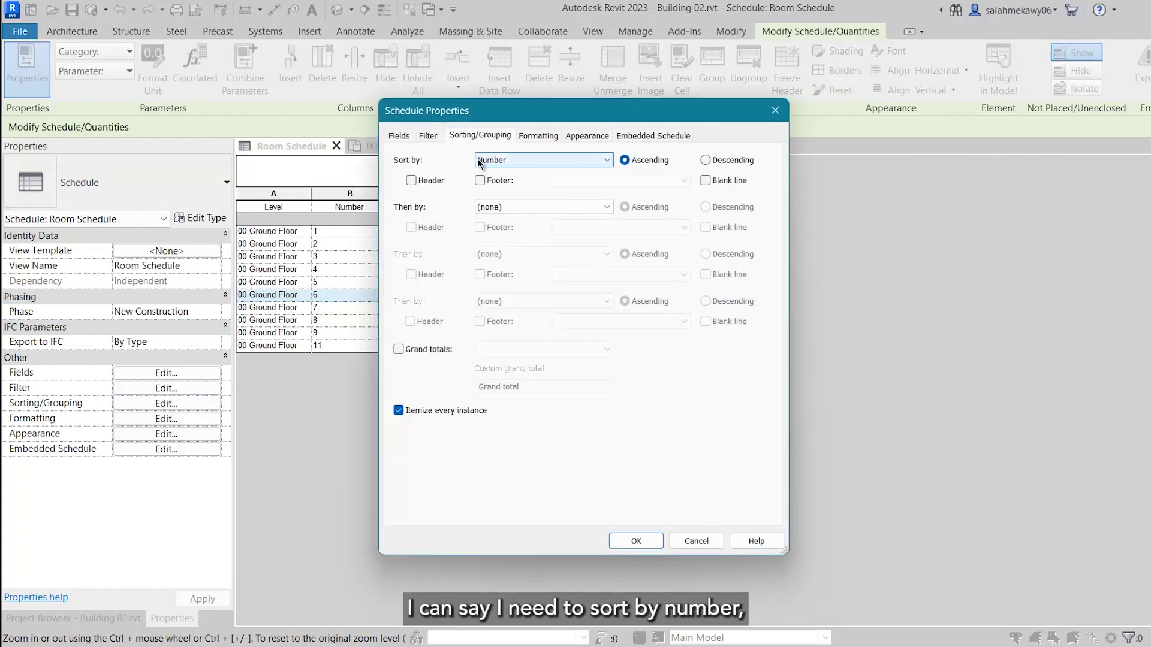
click(567, 209)
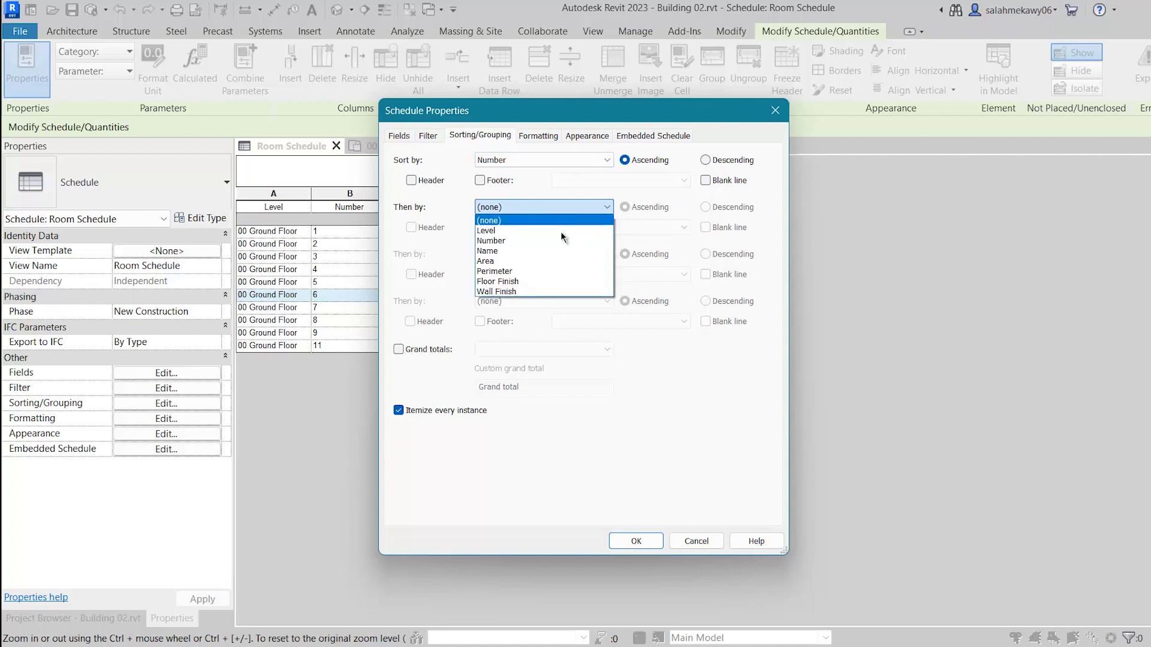
click(534, 282)
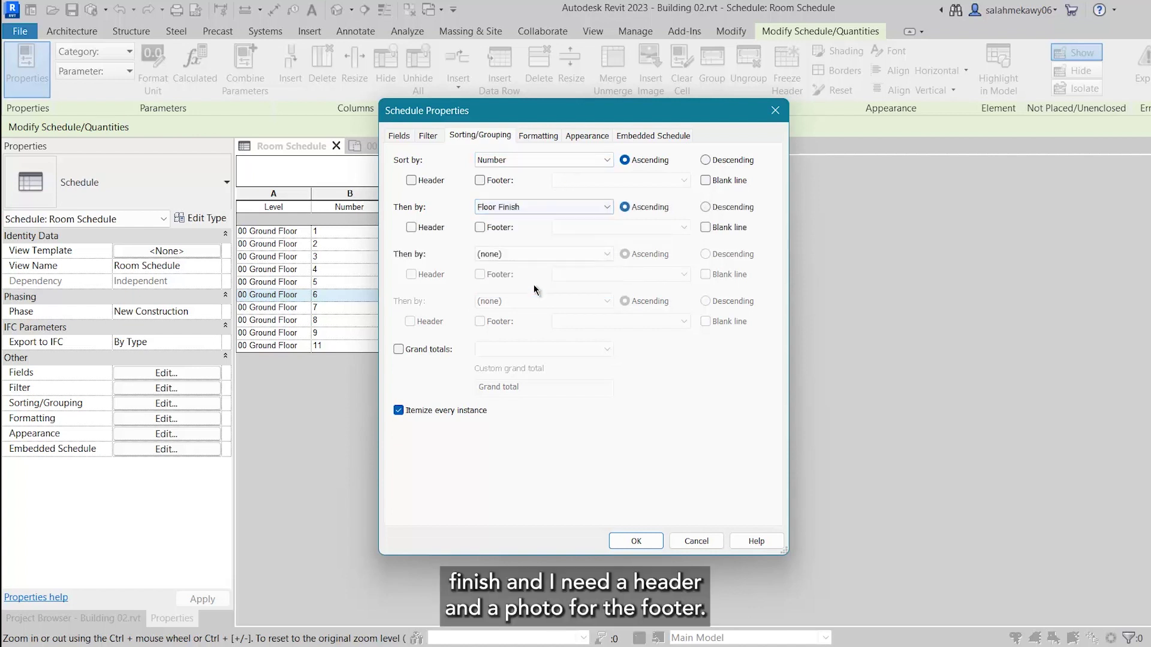
click(412, 227)
click(482, 228)
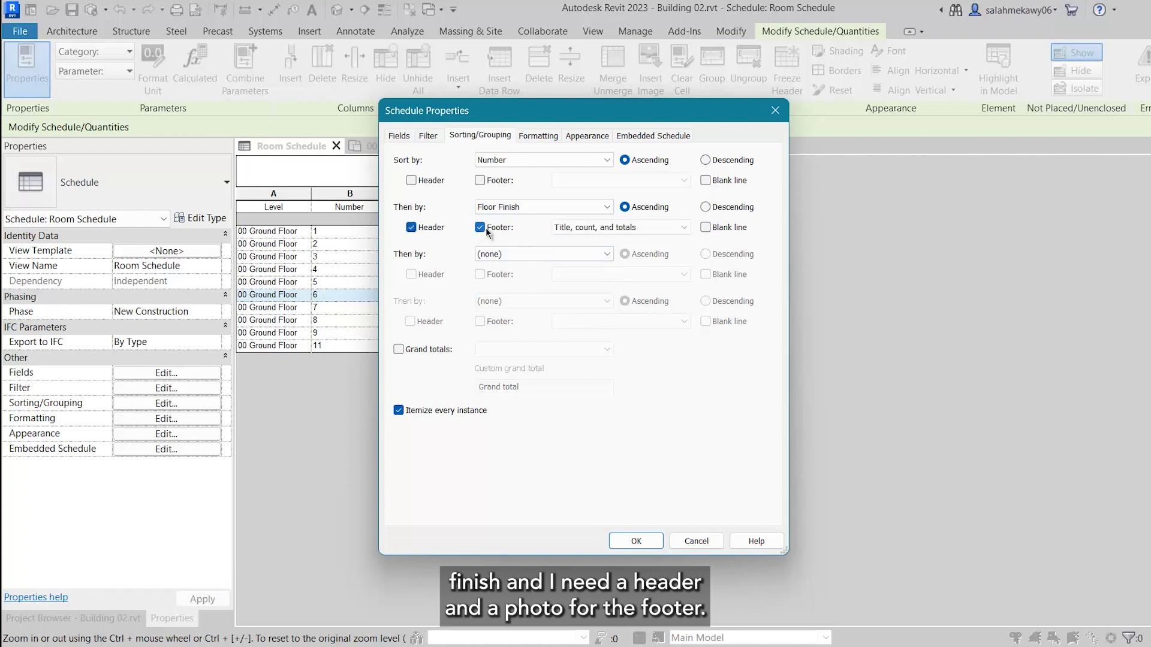
click(667, 228)
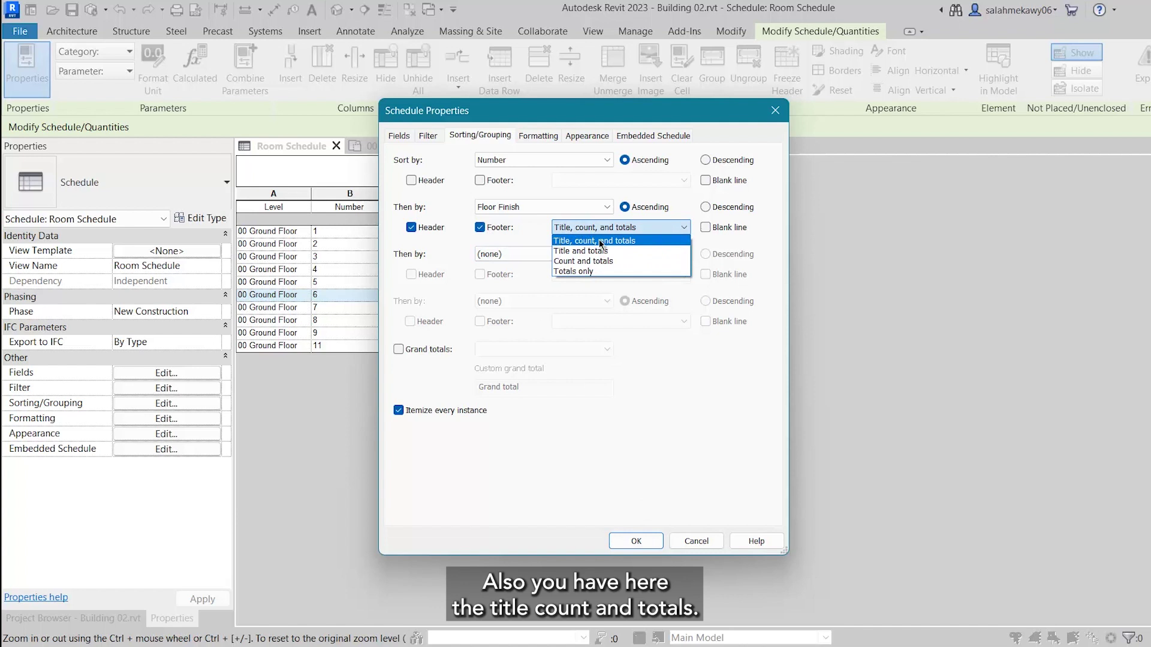
click(616, 367)
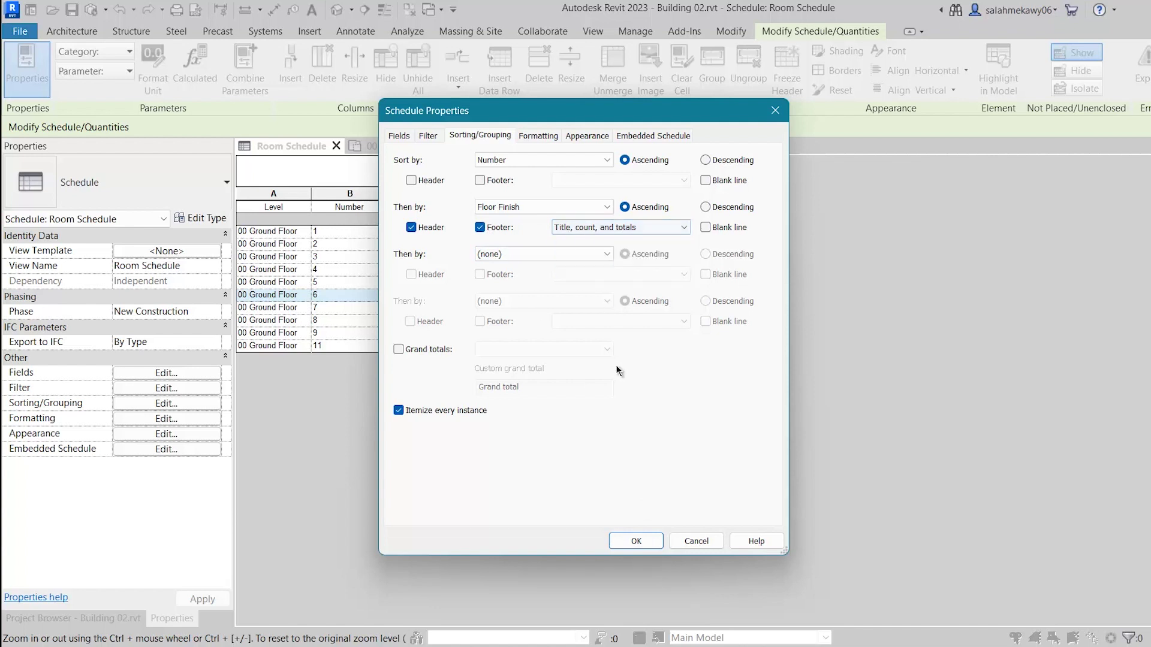
click(636, 542)
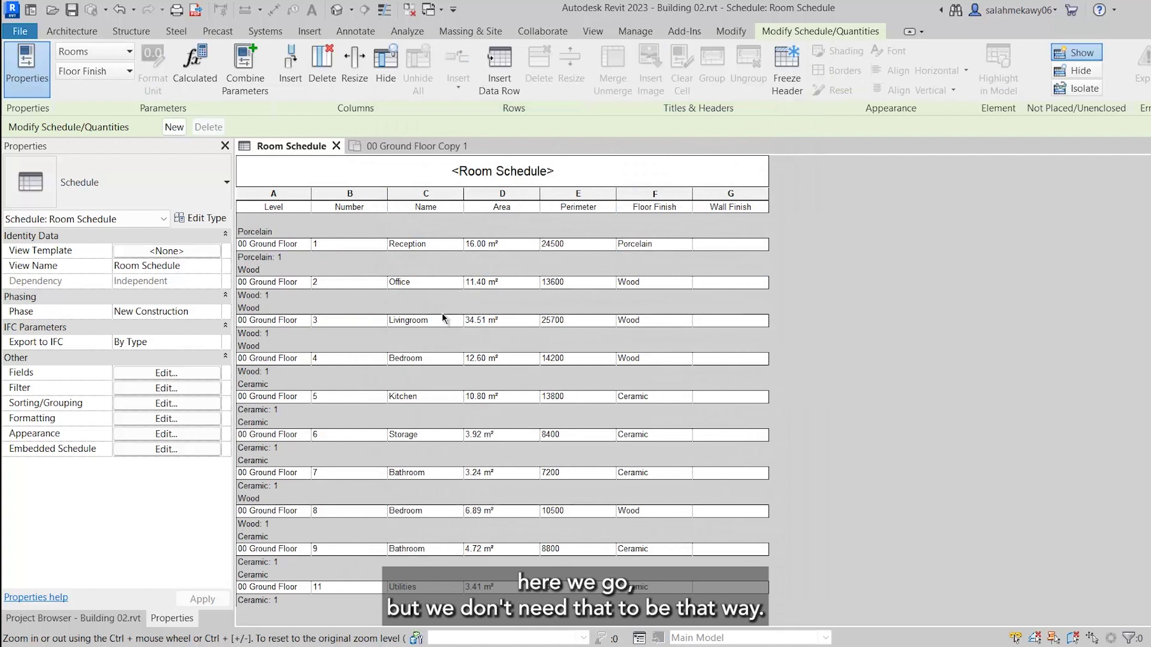
Clear the Then by sort and sort by Floor Finish alone, with header and count footer
click(175, 406)
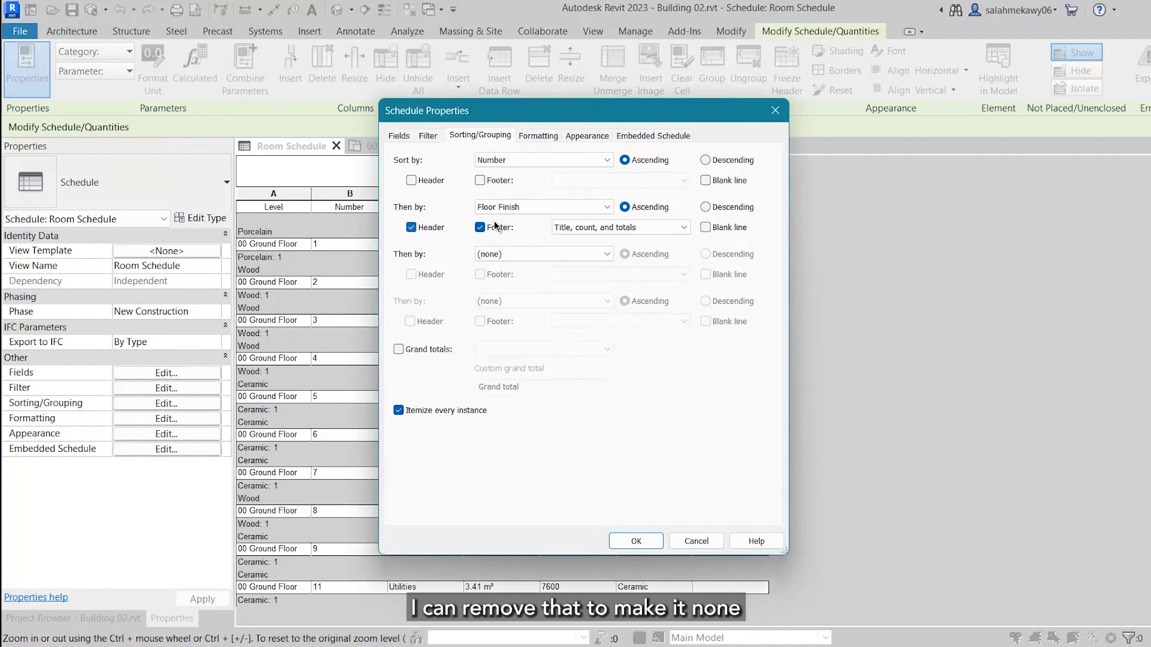
click(569, 209)
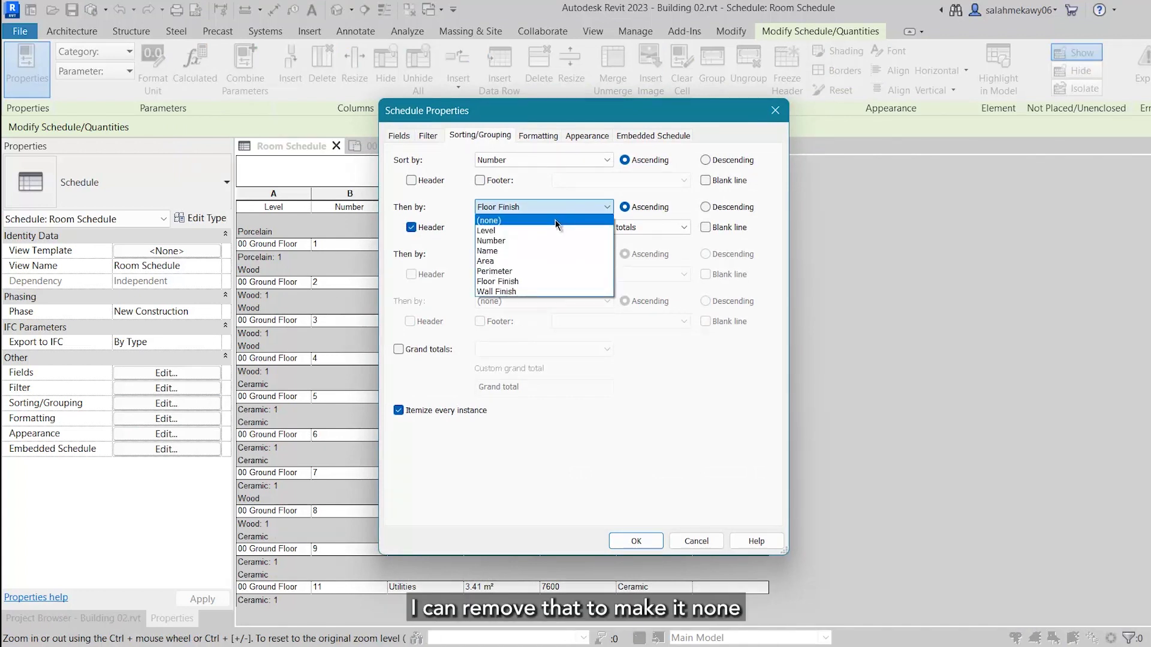
click(555, 220)
click(586, 158)
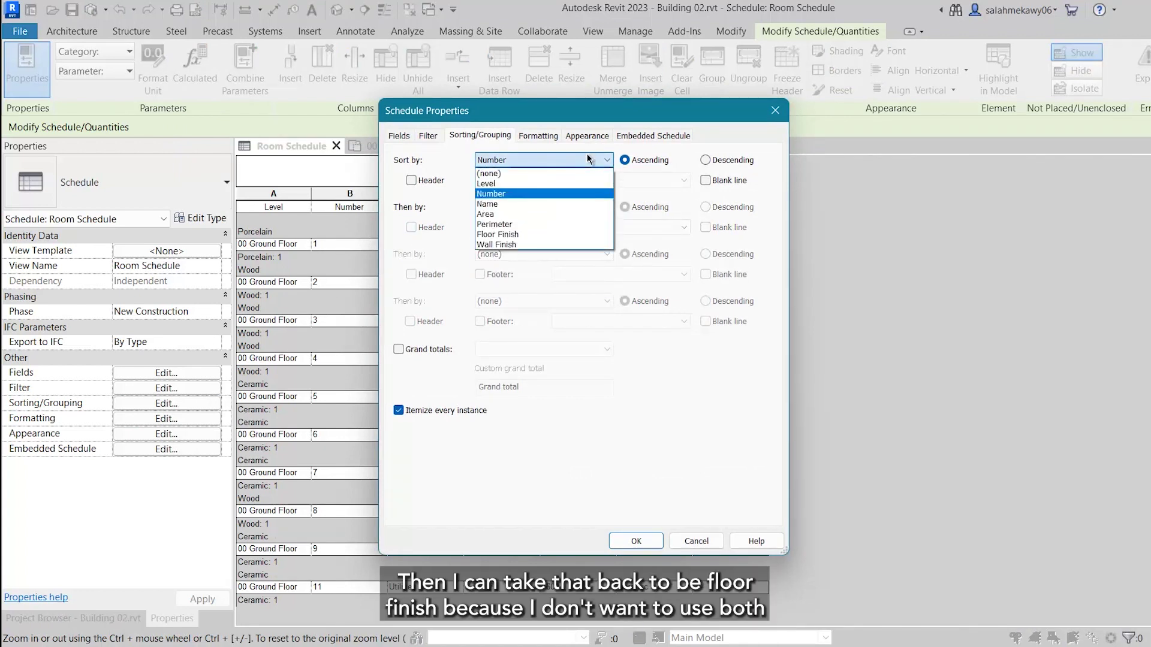
click(552, 234)
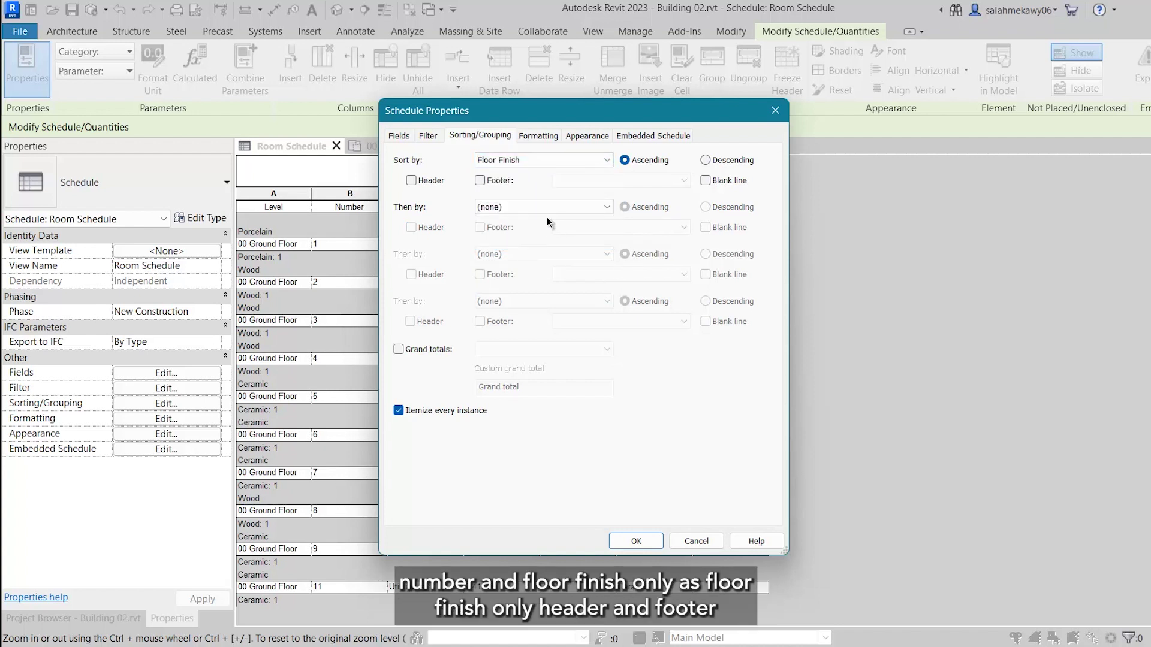
click(412, 181)
click(480, 180)
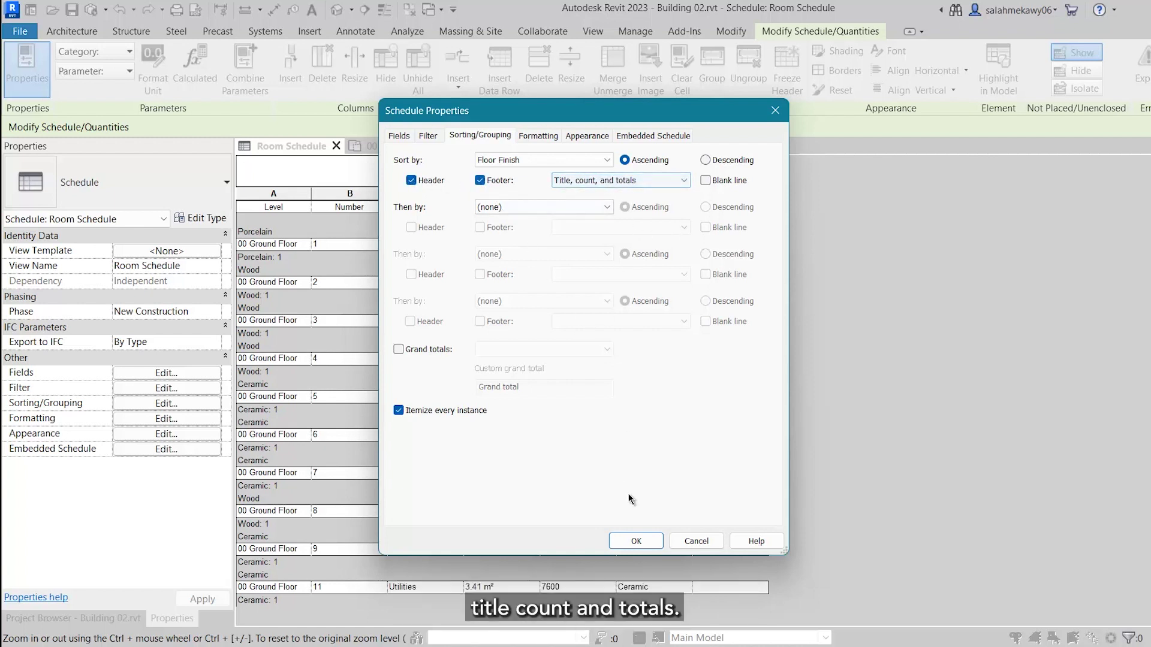
click(634, 541)
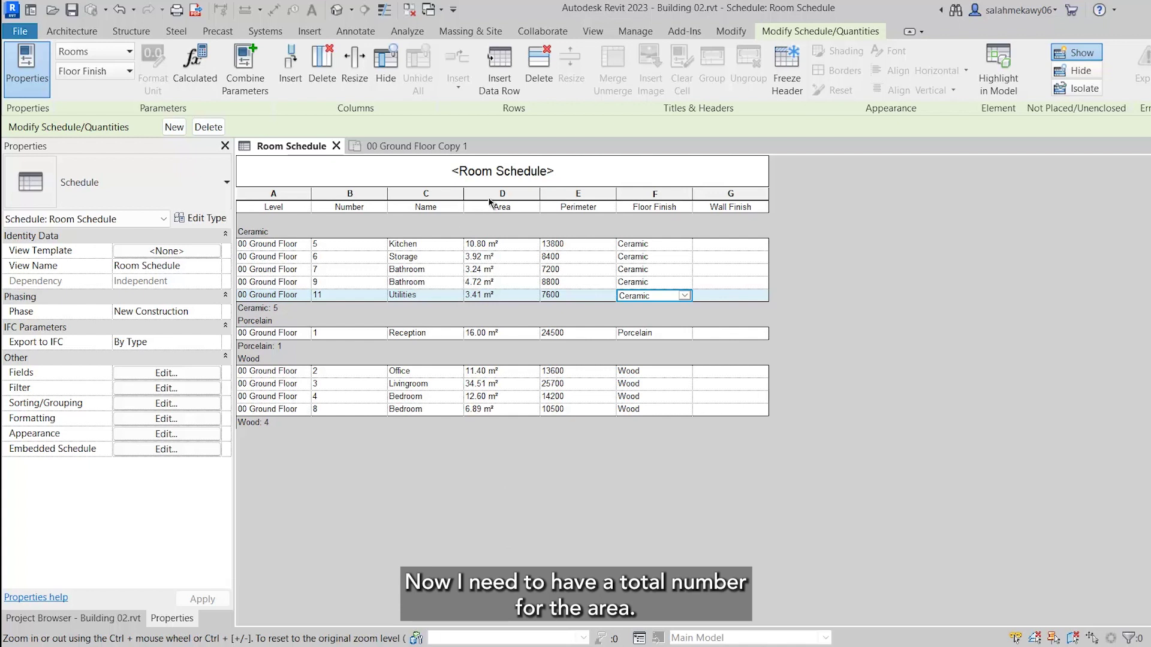
Set the Area field's formatting to Calculate totals
click(162, 419)
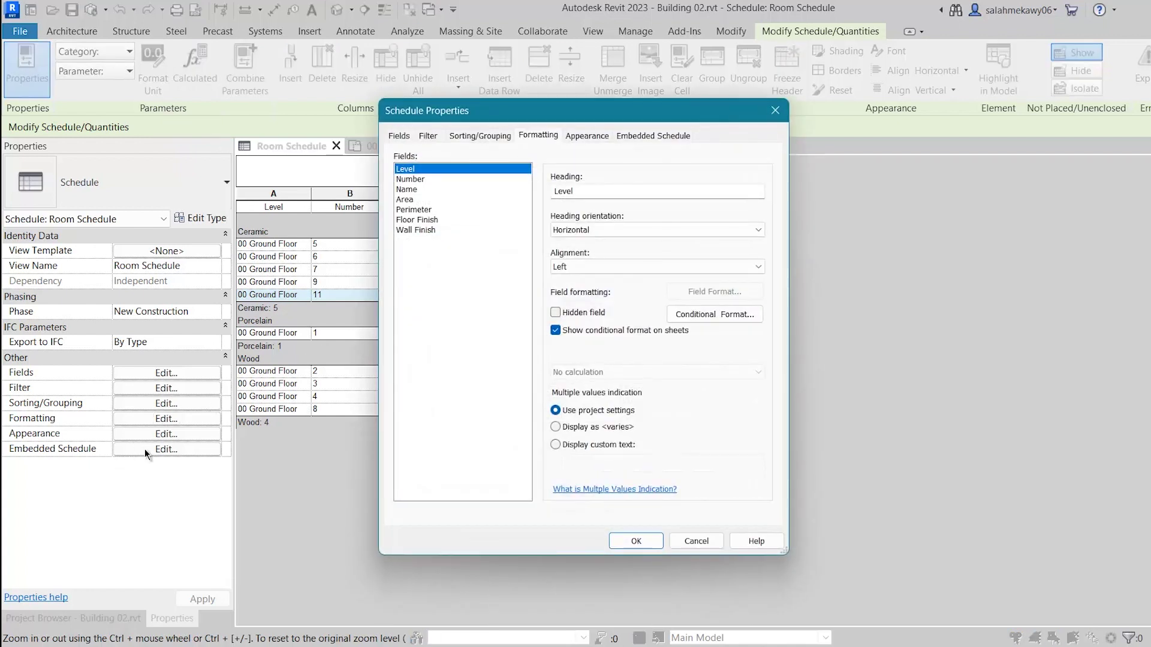
click(418, 201)
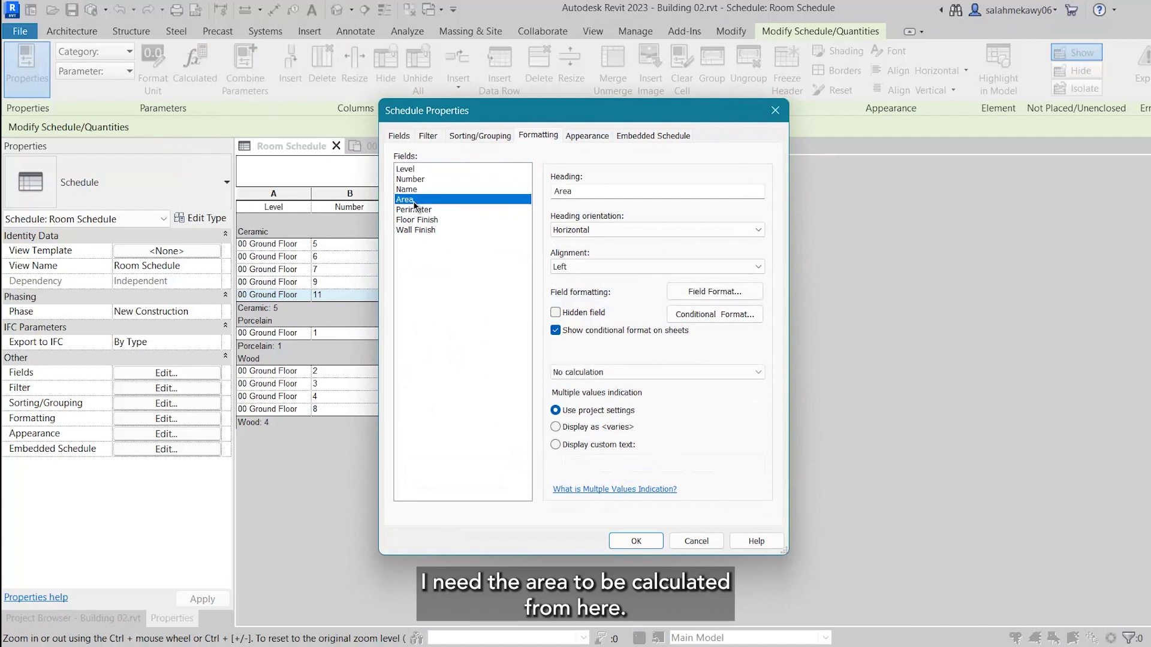
click(623, 374)
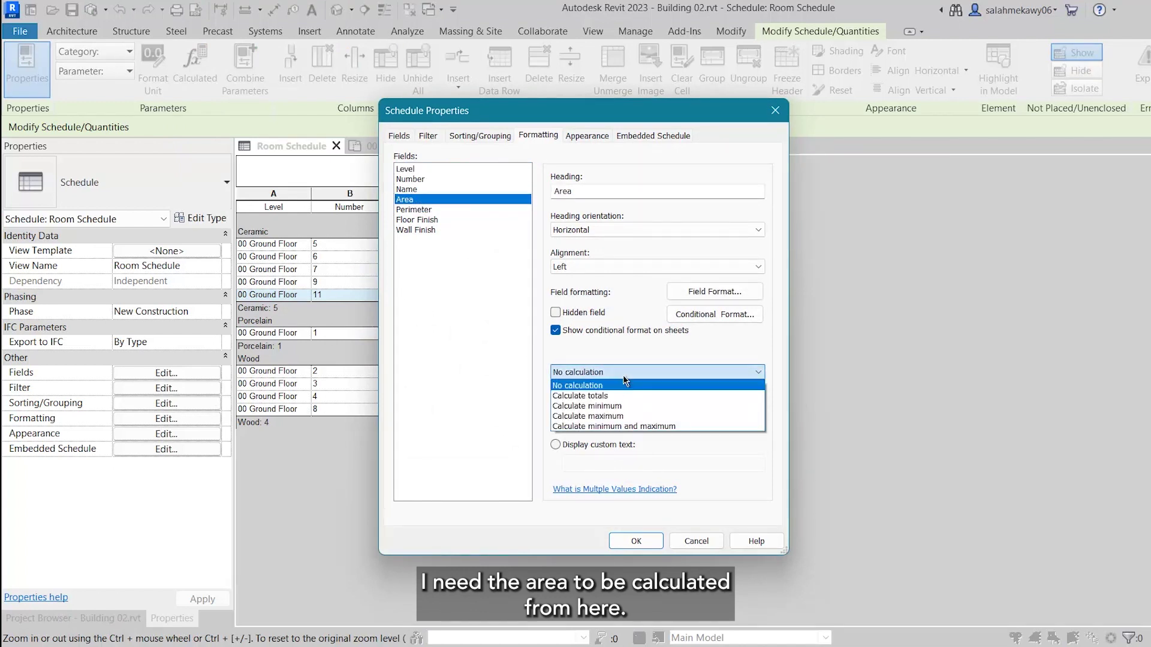
click(585, 396)
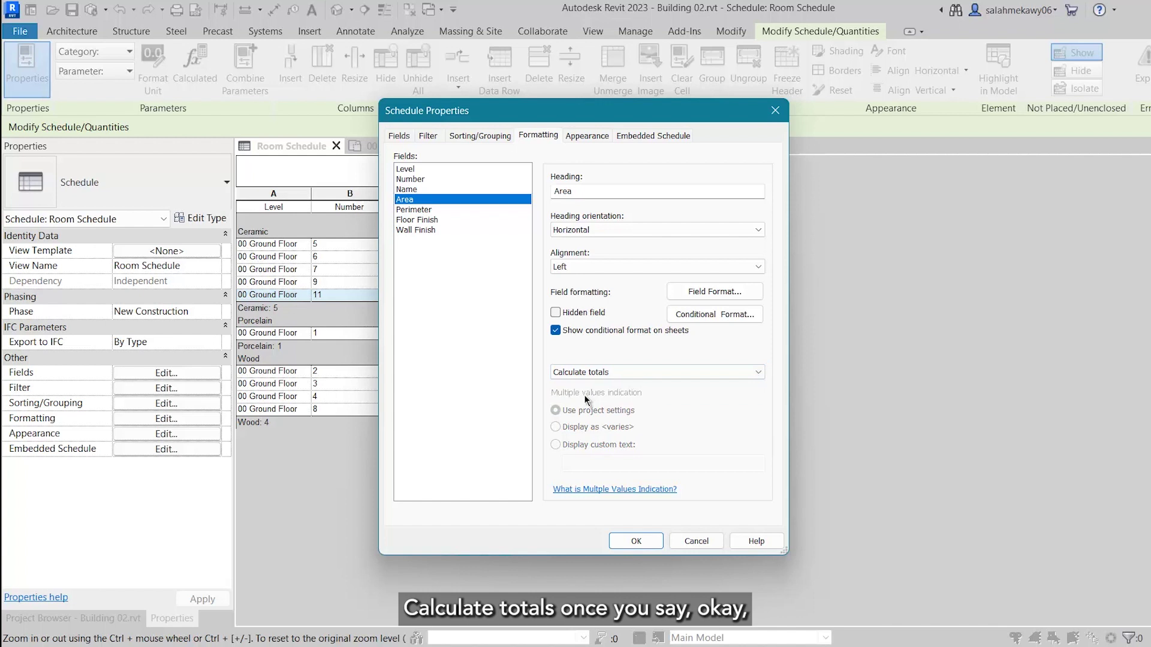
click(632, 542)
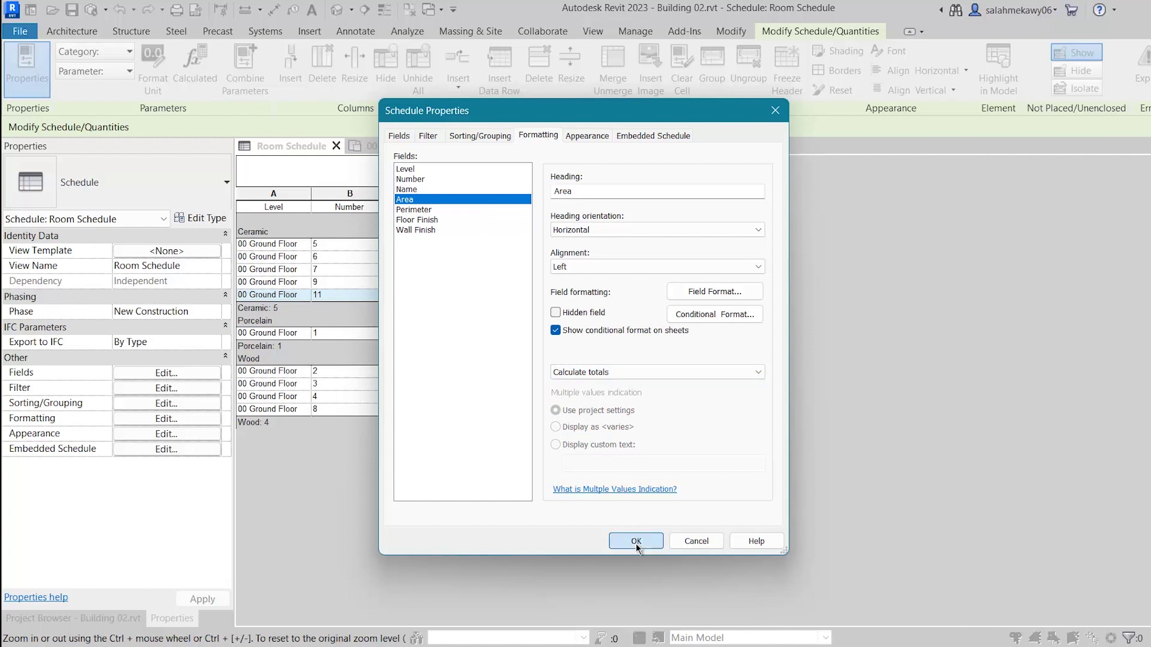